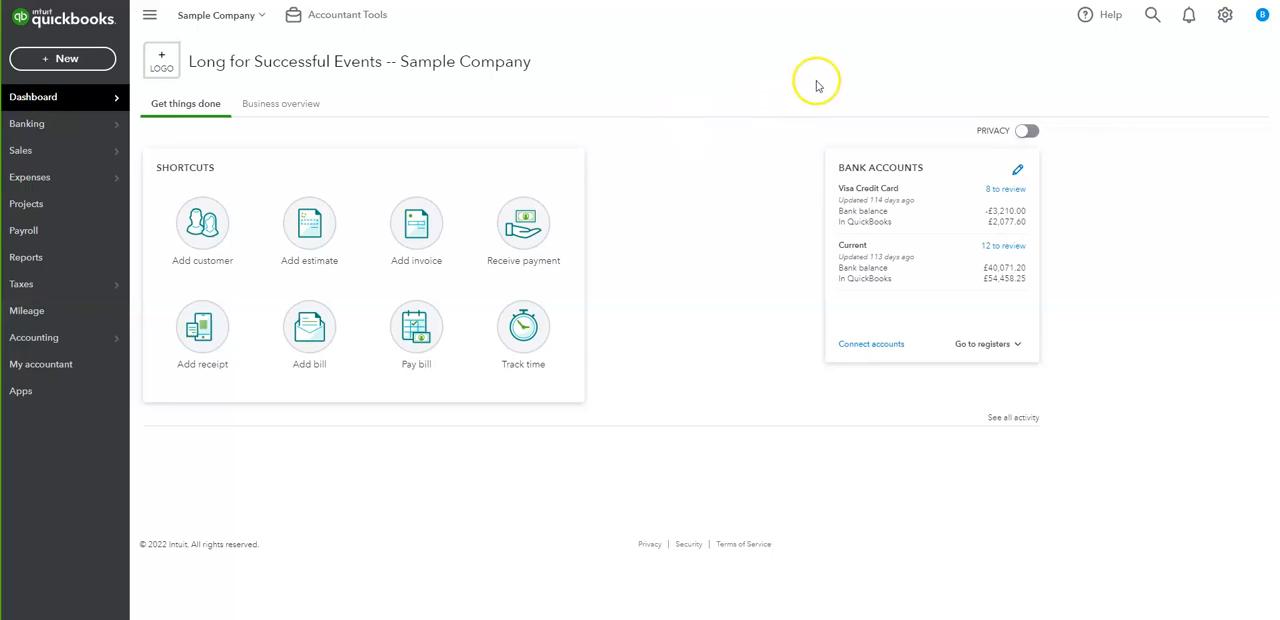
- Open the Reconcile tool and resume the reconciliation of the Current account
{"action": "left_click", "coordinate": [1228, 20]}
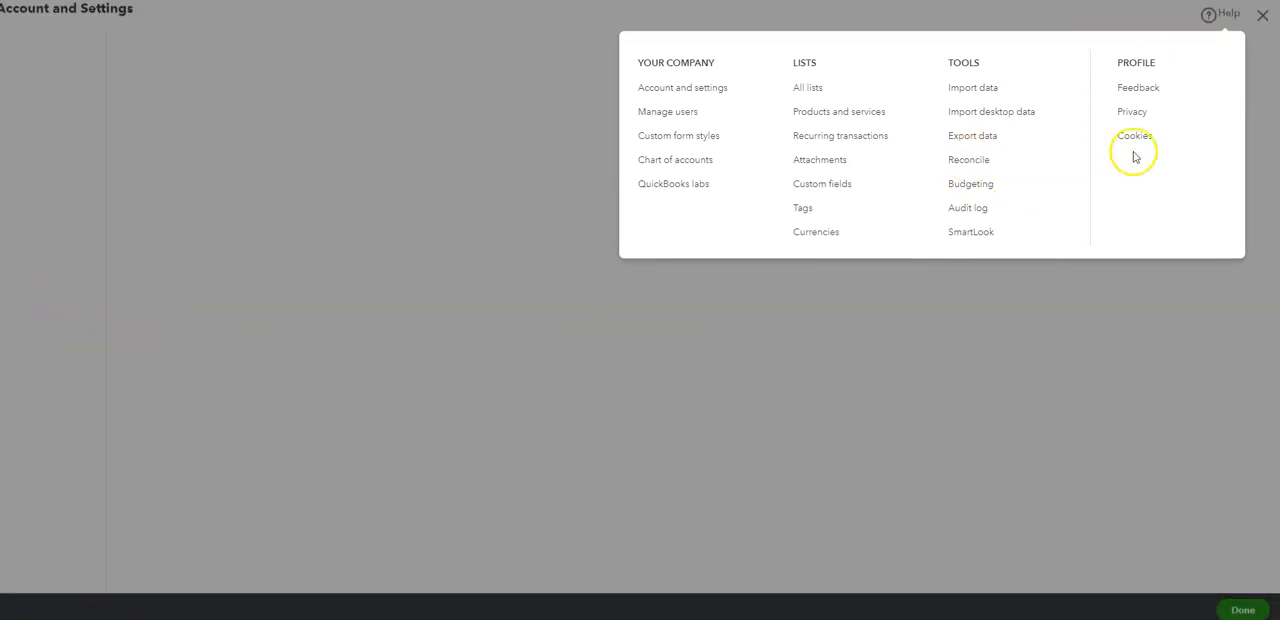
{"action": "left_click", "coordinate": [990, 207]}
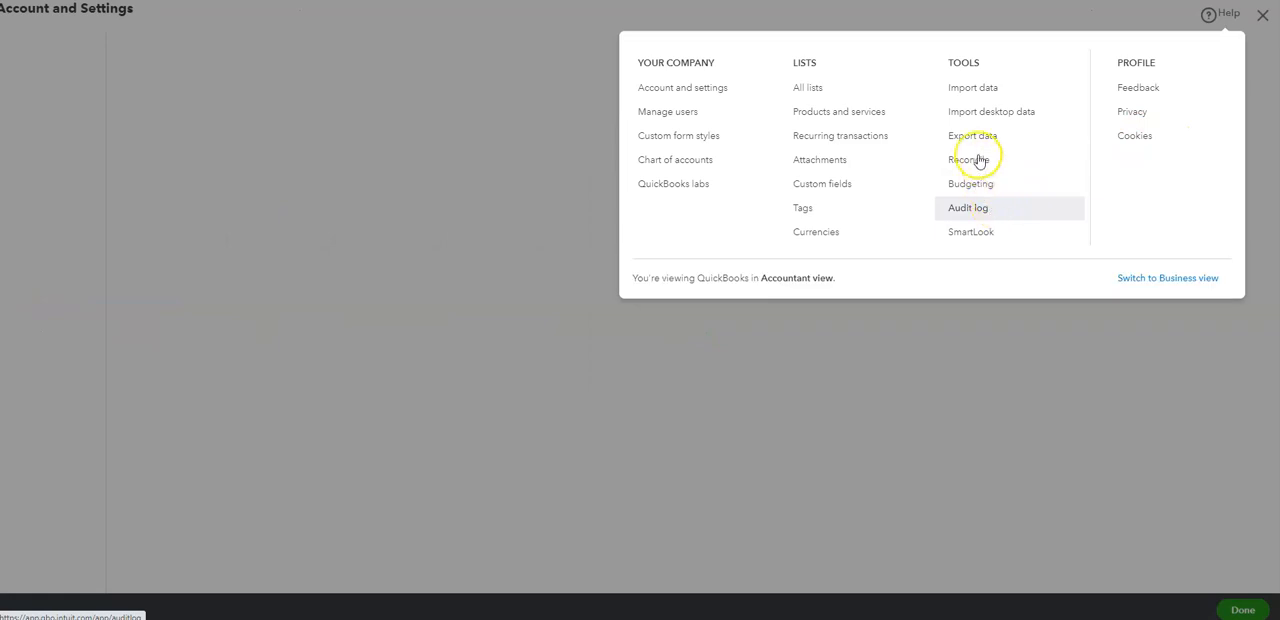
{"action": "left_click", "coordinate": [976, 163]}
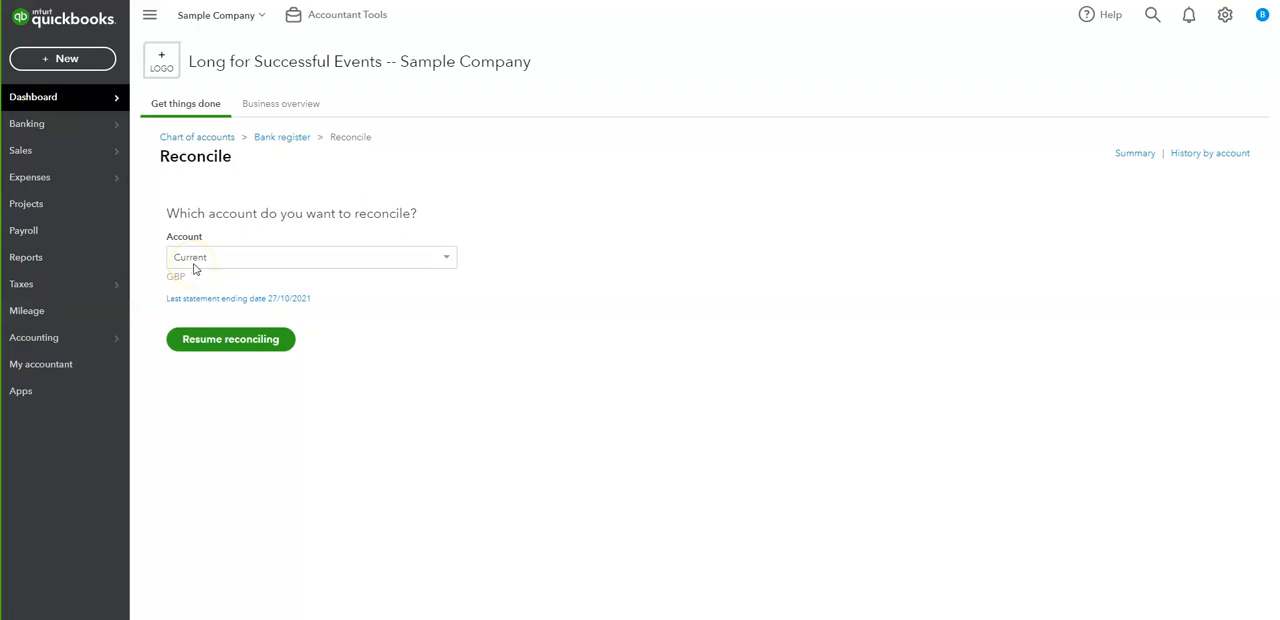
{"action": "left_click", "coordinate": [231, 340]}
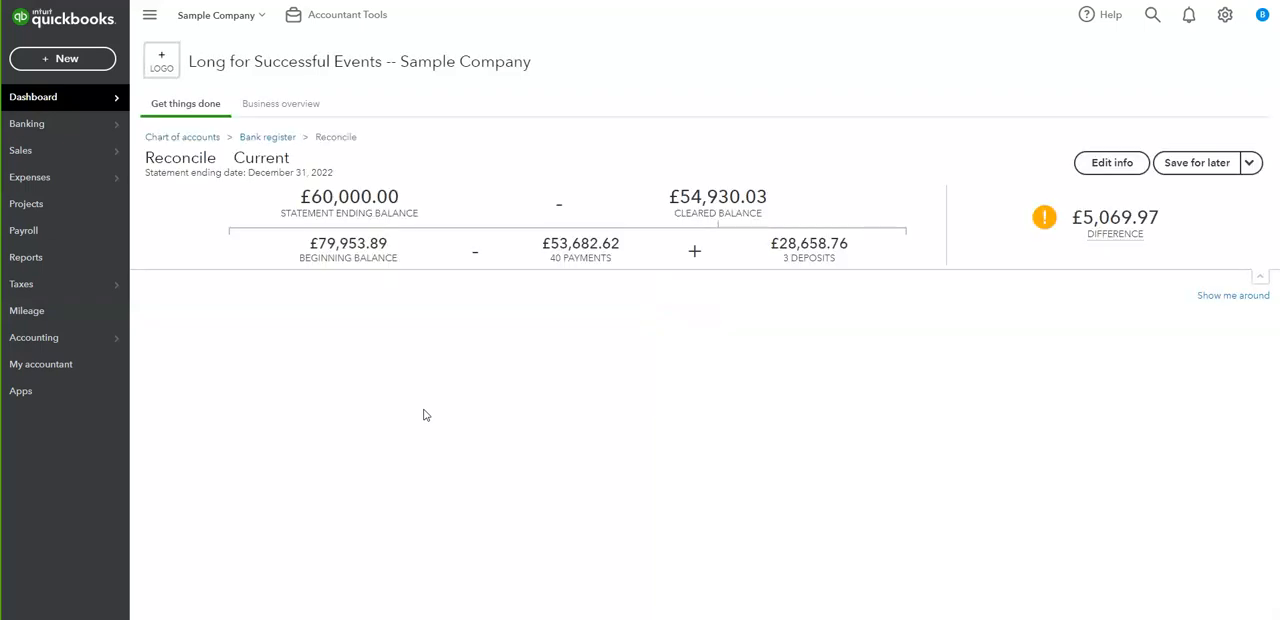
{"action": "left_click", "coordinate": [512, 394]}
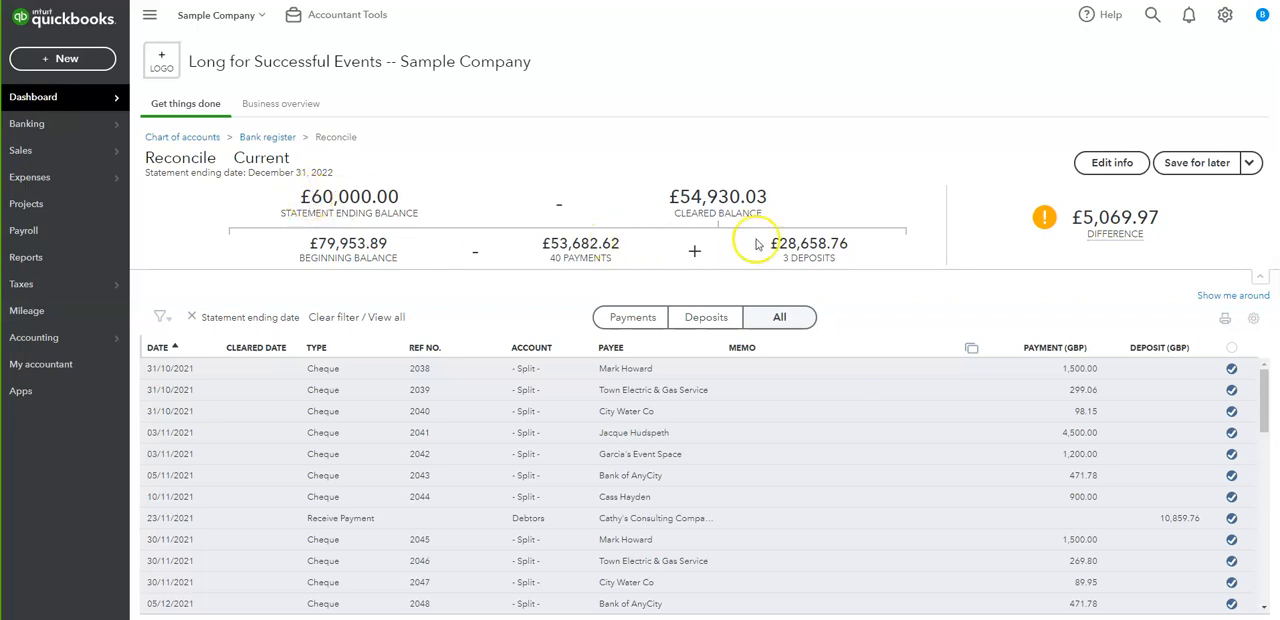
- Examine how the beginning balance, payments and deposits make up the cleared balance, and check the difference from the statement ending balance
{"action": "left_click_drag", "start_coordinate": [678, 196], "coordinate": [806, 225]}
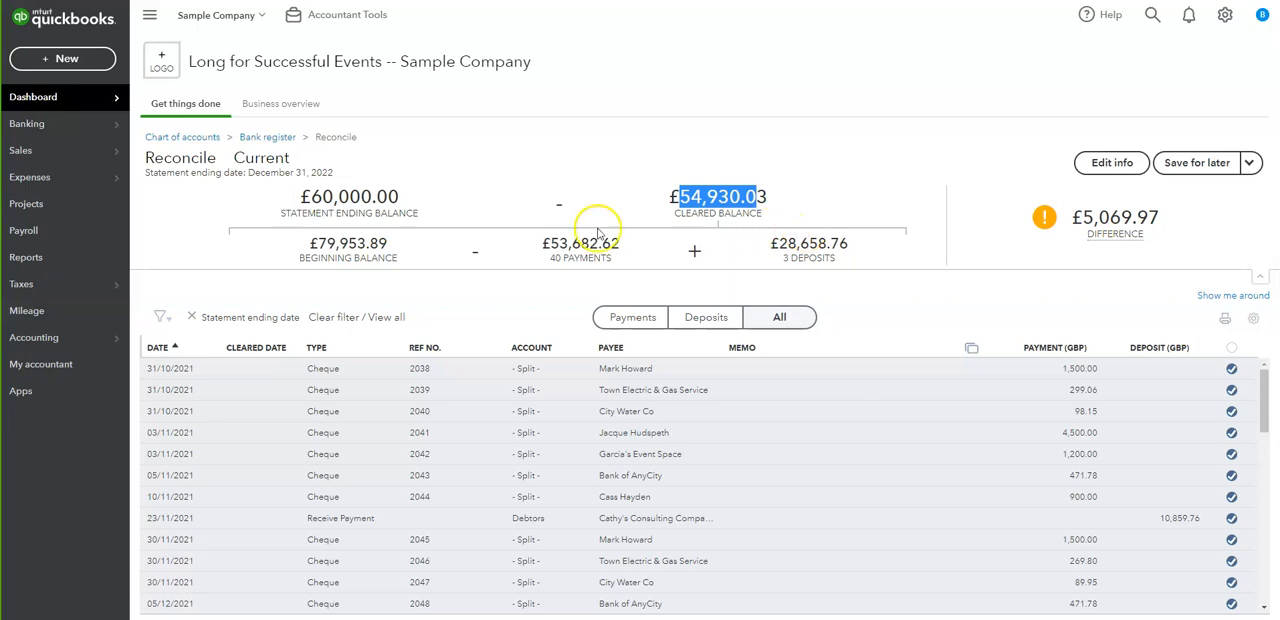
{"action": "left_click", "coordinate": [311, 244]}
{"action": "left_click_drag", "start_coordinate": [311, 244], "coordinate": [387, 264]}
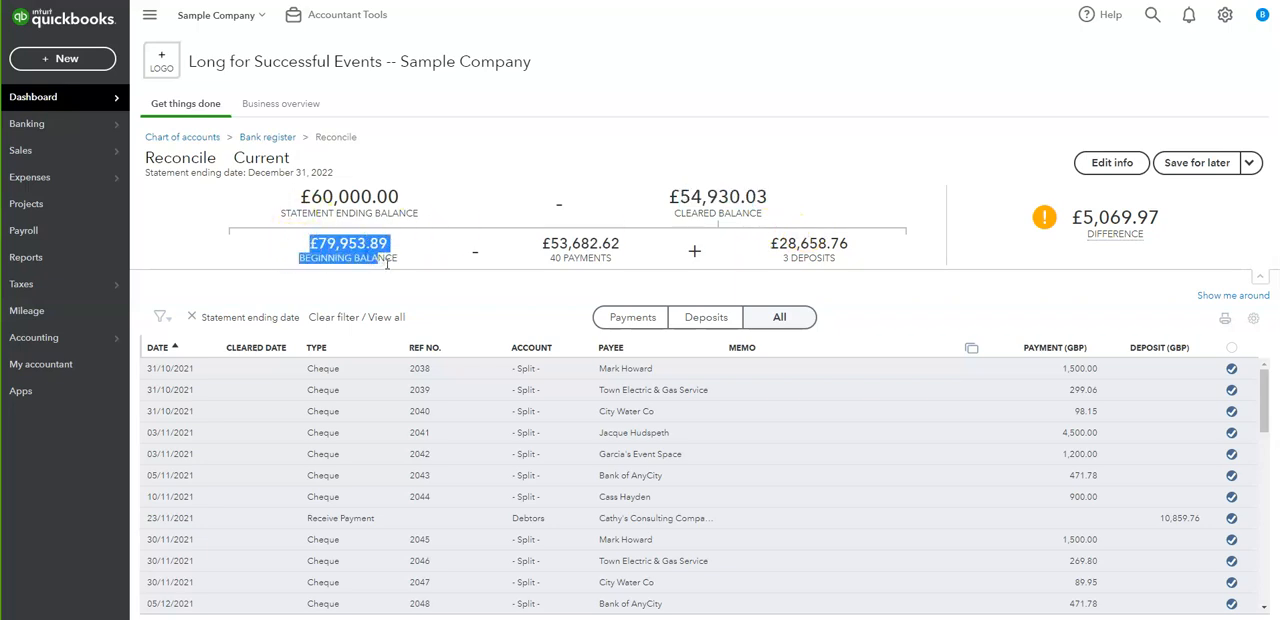
{"action": "left_click", "coordinate": [400, 264]}
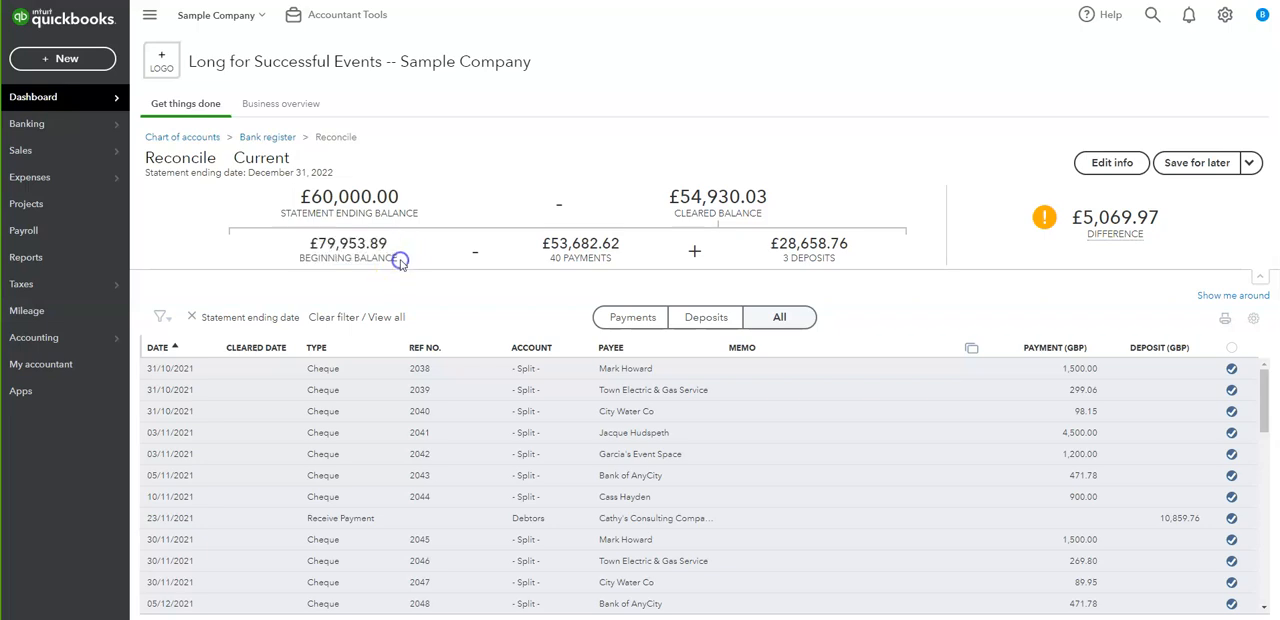
{"action": "left_click_drag", "start_coordinate": [311, 244], "coordinate": [398, 258]}
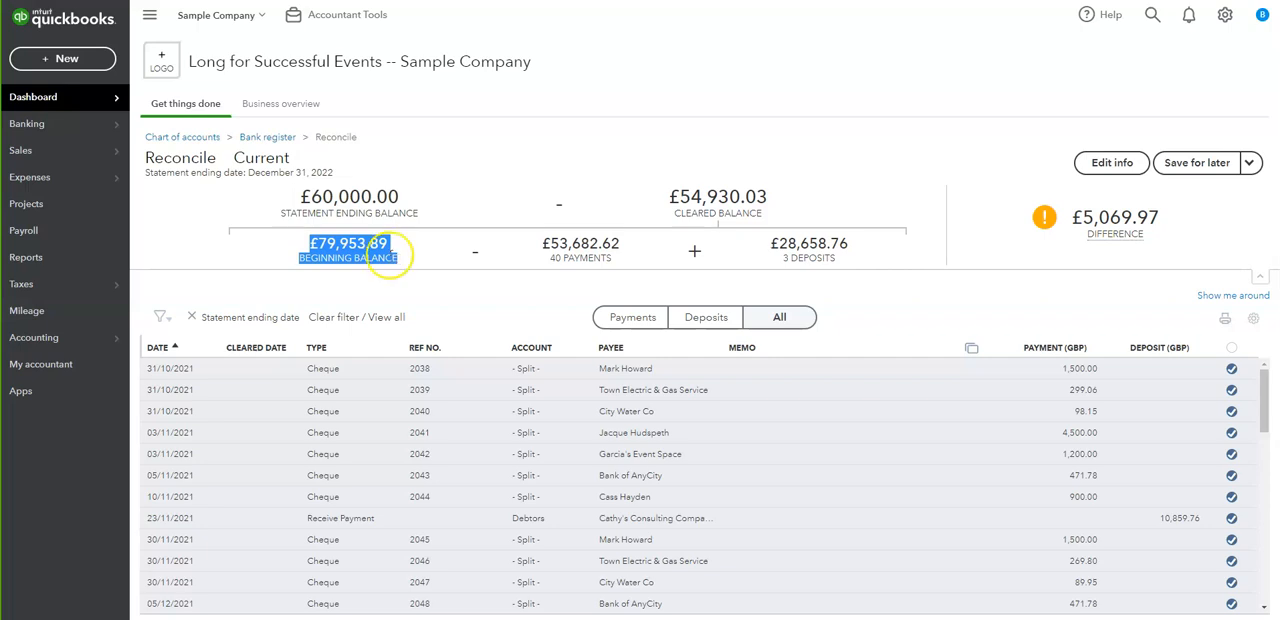
{"action": "left_click", "coordinate": [352, 246]}
{"action": "left_click", "coordinate": [482, 248]}
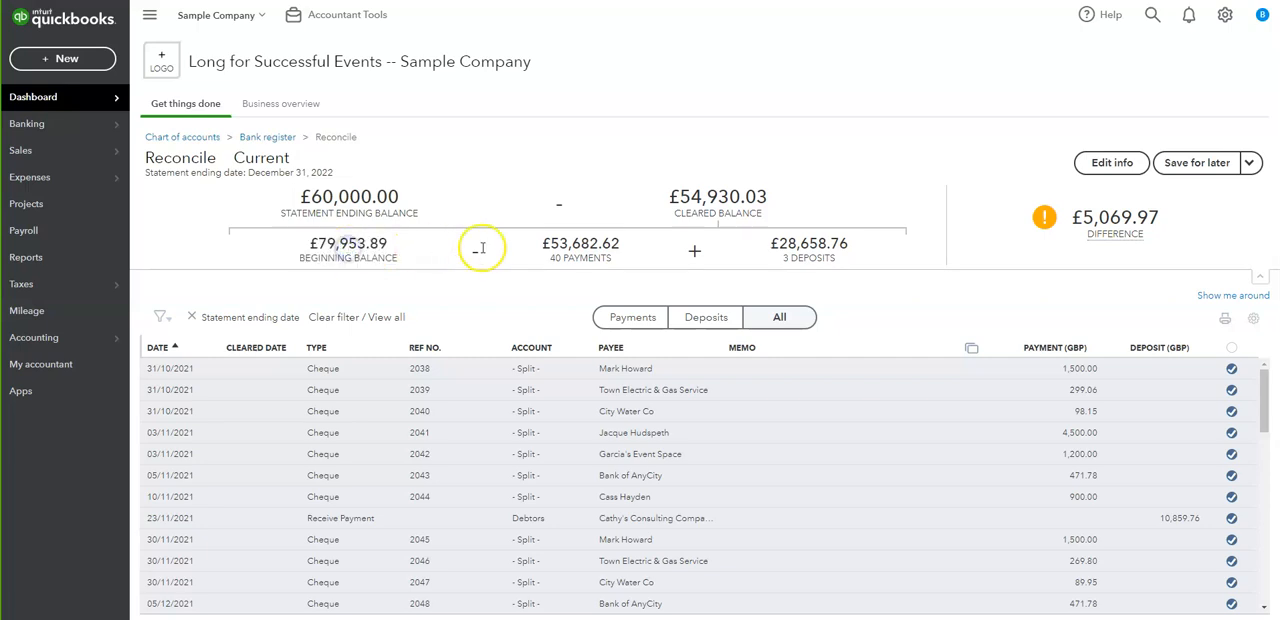
{"action": "left_click", "coordinate": [541, 246]}
{"action": "left_click_drag", "start_coordinate": [541, 246], "coordinate": [628, 256]}
{"action": "left_click_drag", "start_coordinate": [775, 243], "coordinate": [834, 246]}
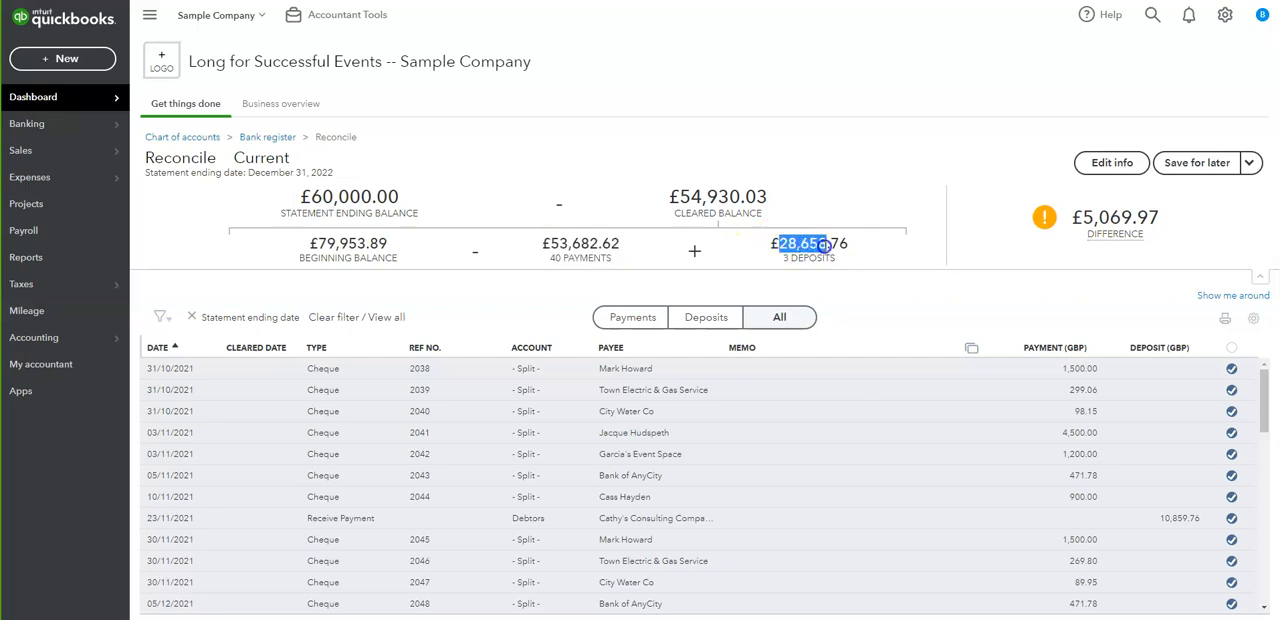
{"action": "left_click", "coordinate": [318, 251]}
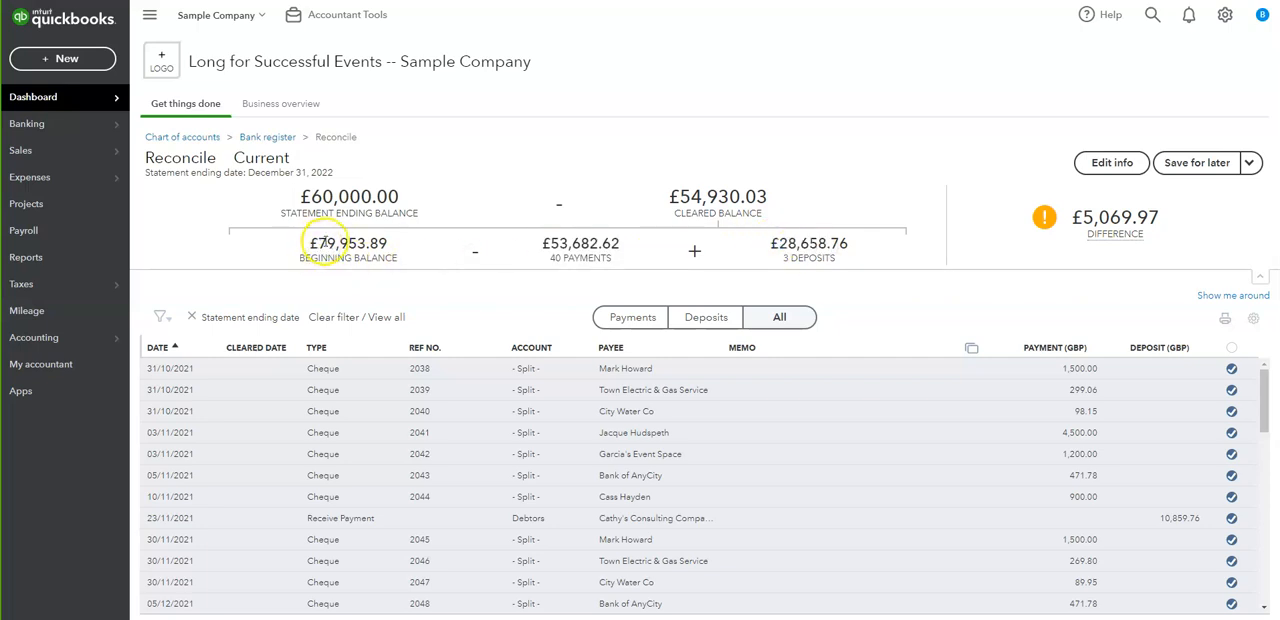
{"action": "left_click_drag", "start_coordinate": [778, 243], "coordinate": [832, 245]}
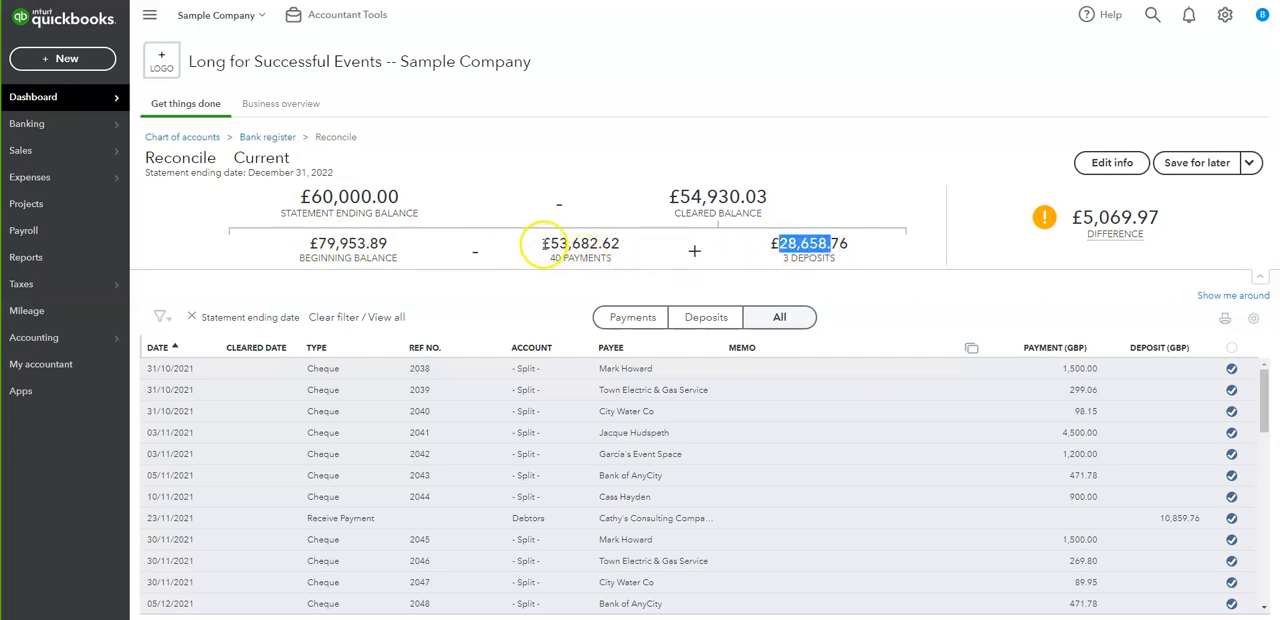
{"action": "left_click_drag", "start_coordinate": [539, 244], "coordinate": [612, 252]}
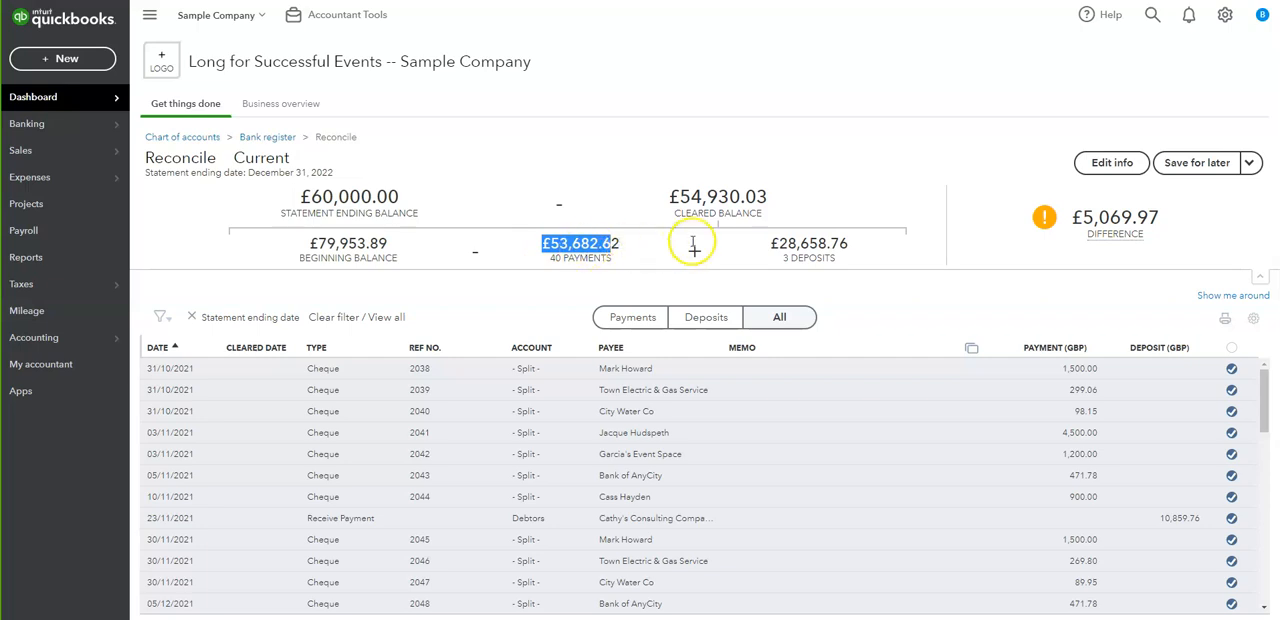
{"action": "left_click_drag", "start_coordinate": [680, 197], "coordinate": [763, 201]}
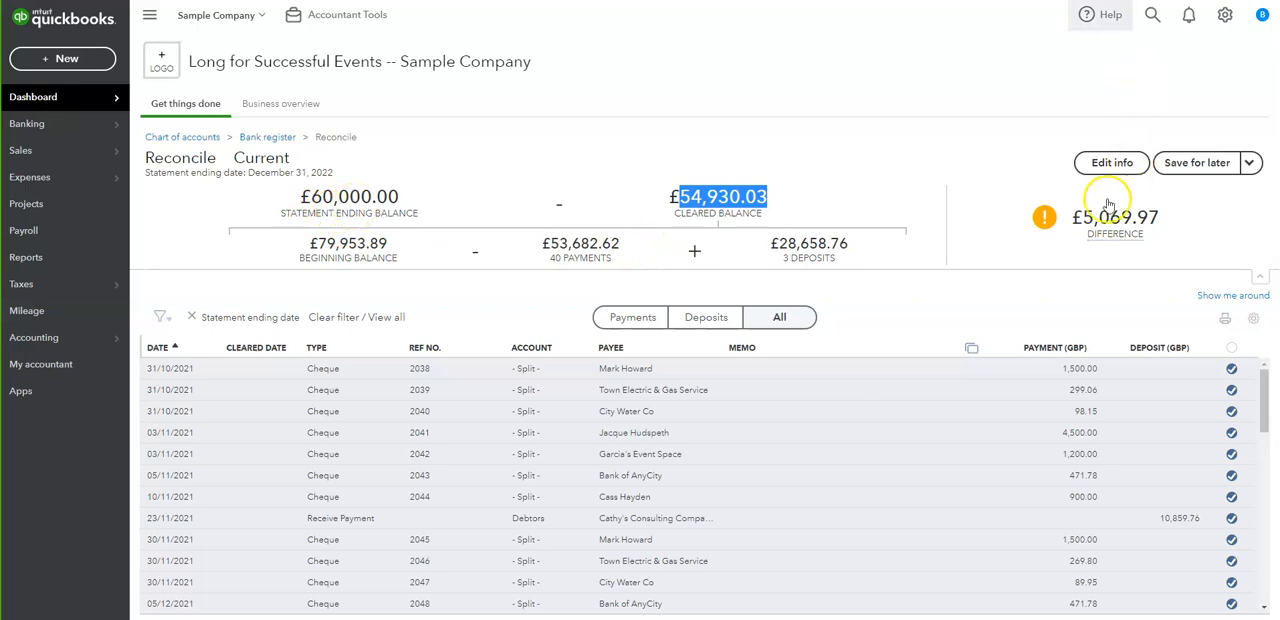
{"action": "left_click", "coordinate": [1079, 215]}
{"action": "left_click_drag", "start_coordinate": [1079, 215], "coordinate": [1160, 216]}
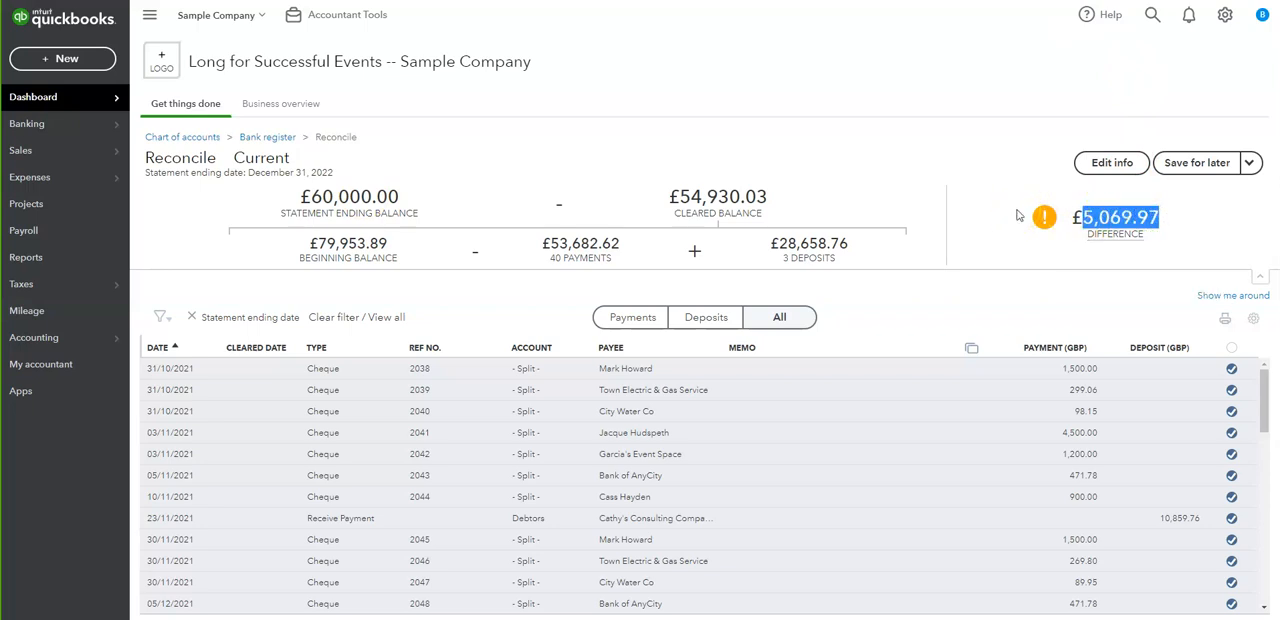
{"action": "mouse_move", "coordinate": [1080, 216]}
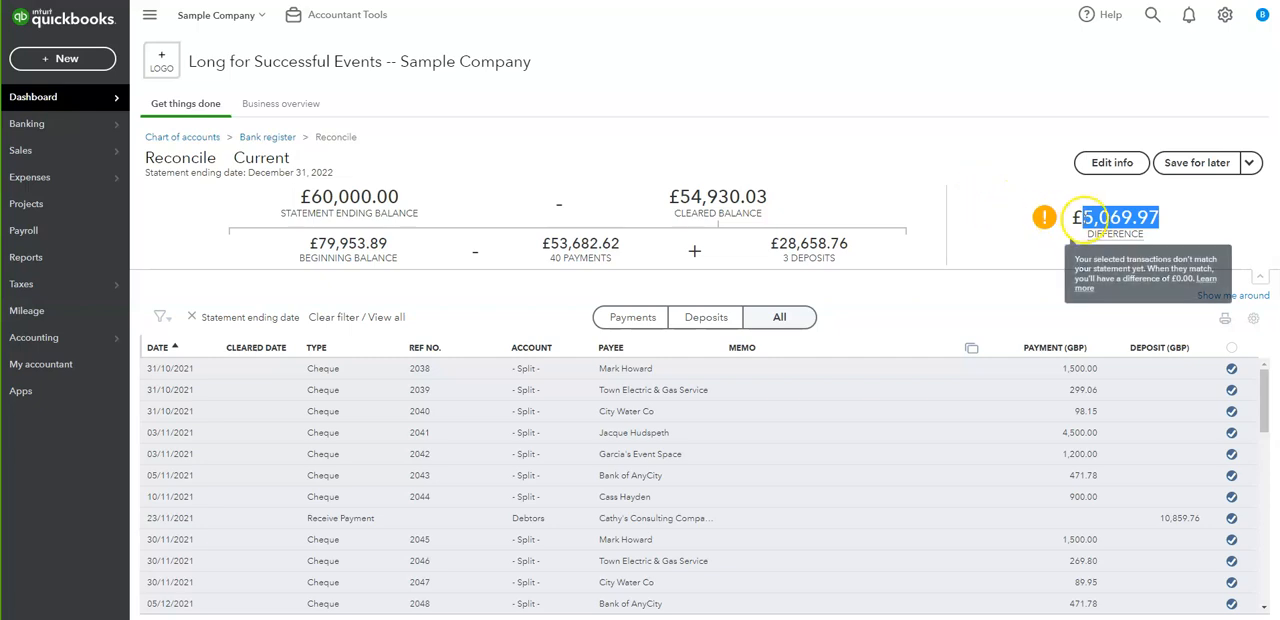
- Set the statement's ending balance to 54930.03 and save the edited statement information
{"action": "left_click", "coordinate": [1112, 164]}
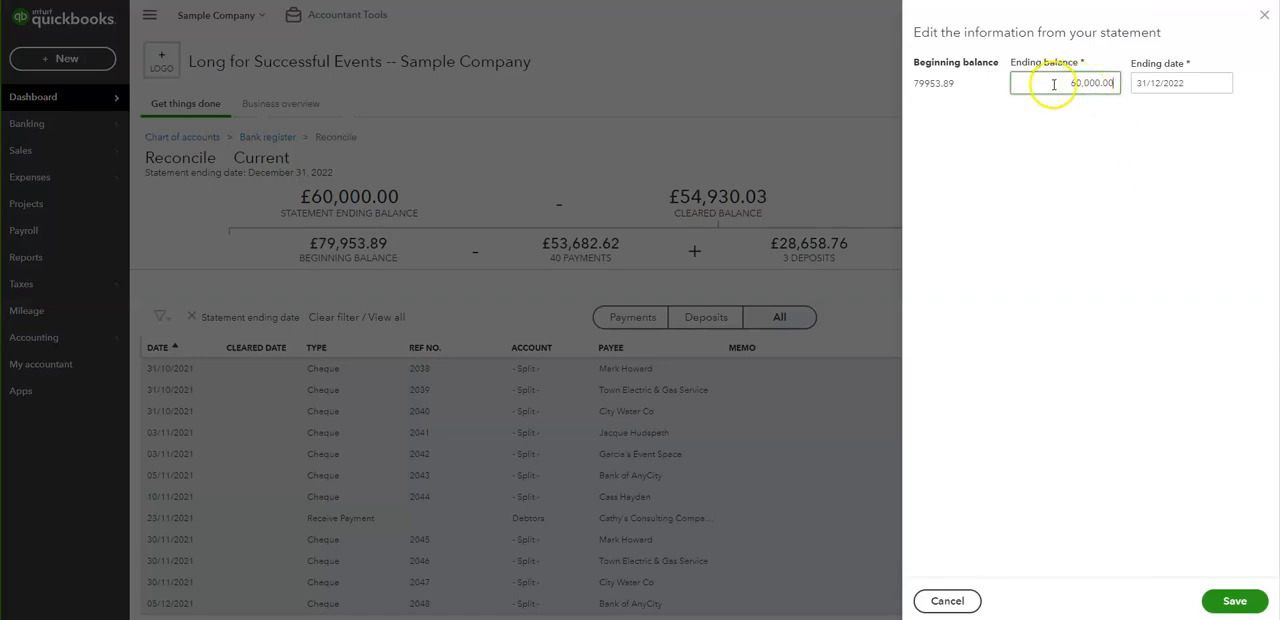
{"action": "left_click_drag", "start_coordinate": [1054, 83], "coordinate": [1108, 82]}
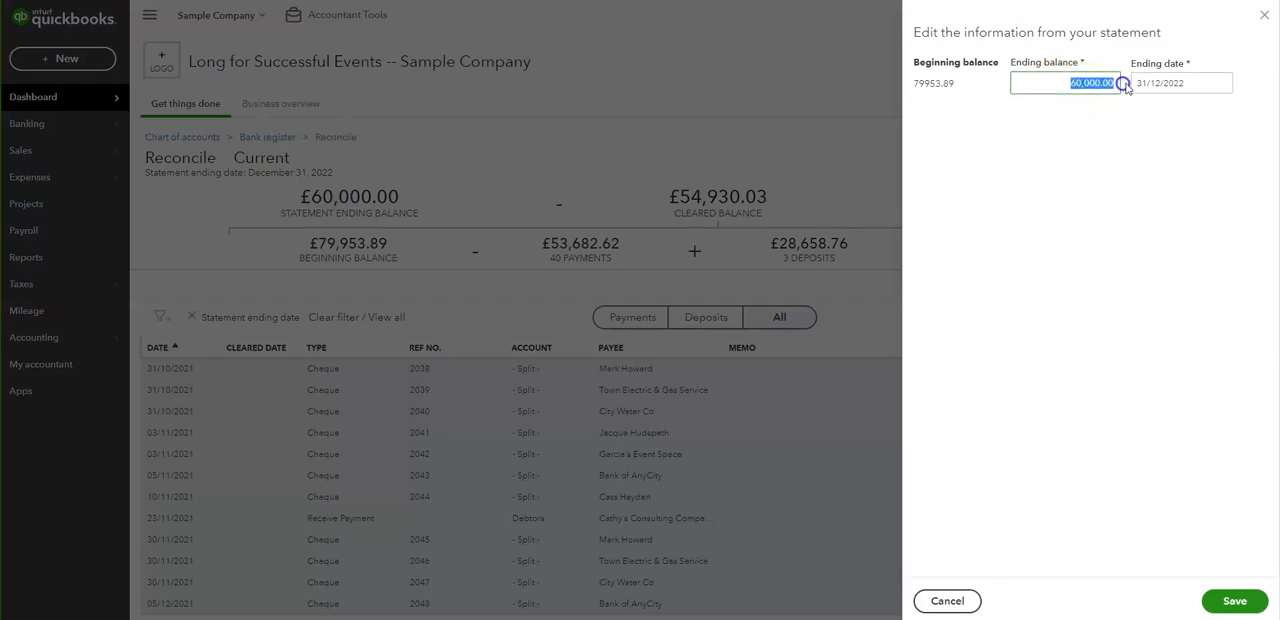
{"action": "type", "text": "5493"}
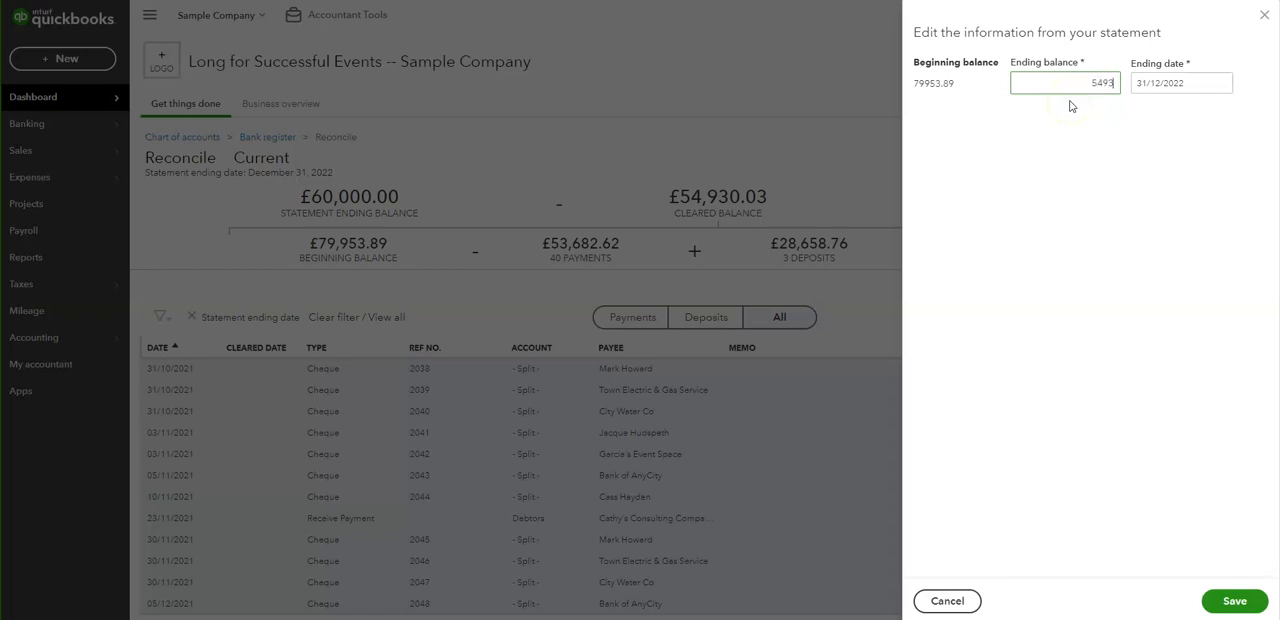
{"action": "type", "text": "0.03"}
{"action": "left_click", "coordinate": [1163, 84]}
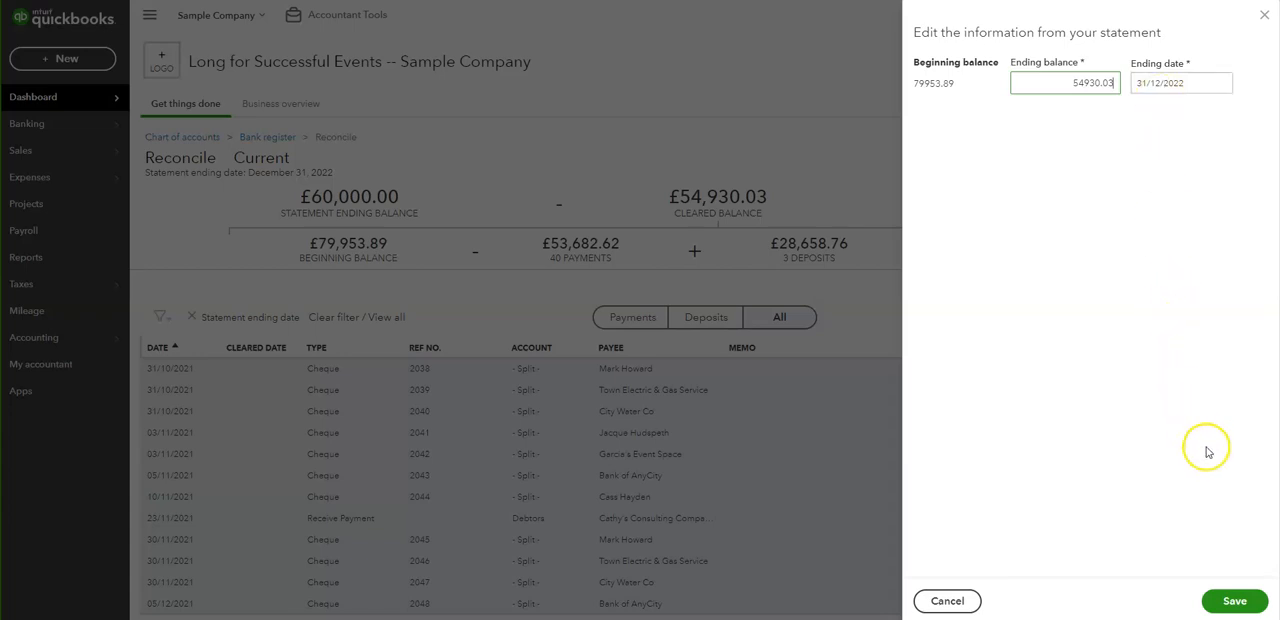
{"action": "left_click", "coordinate": [1230, 601]}
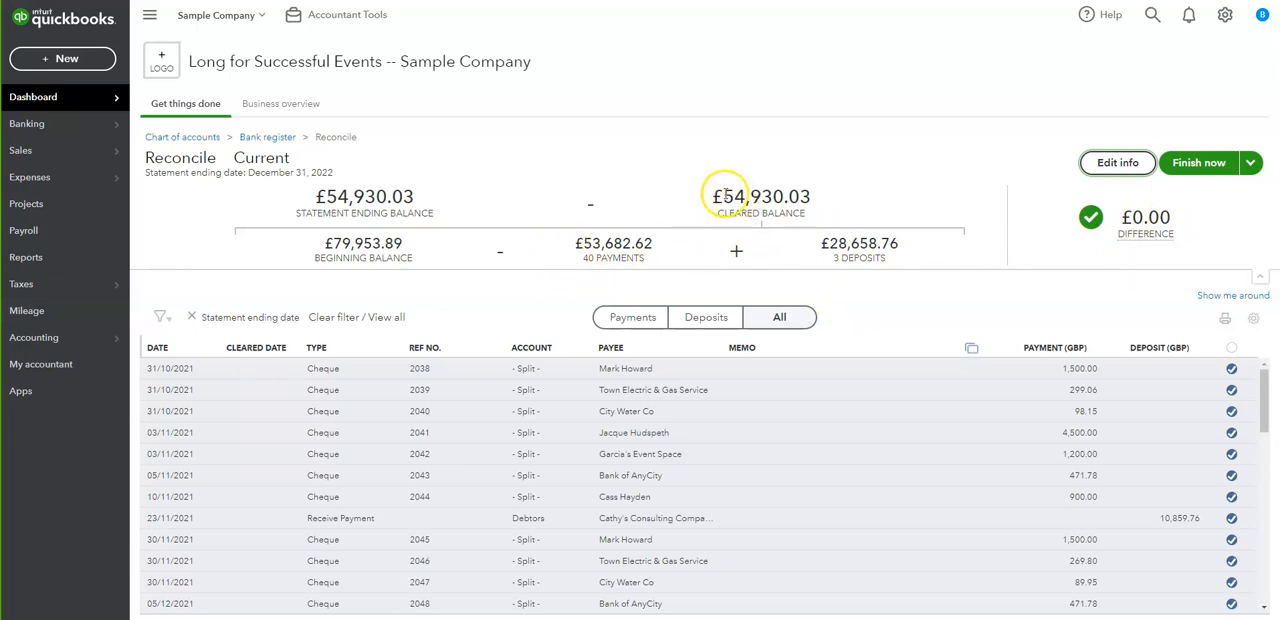
- Compare the cleared balance with the statement ending balance and check the resulting difference
{"action": "left_click_drag", "start_coordinate": [722, 197], "coordinate": [801, 198]}
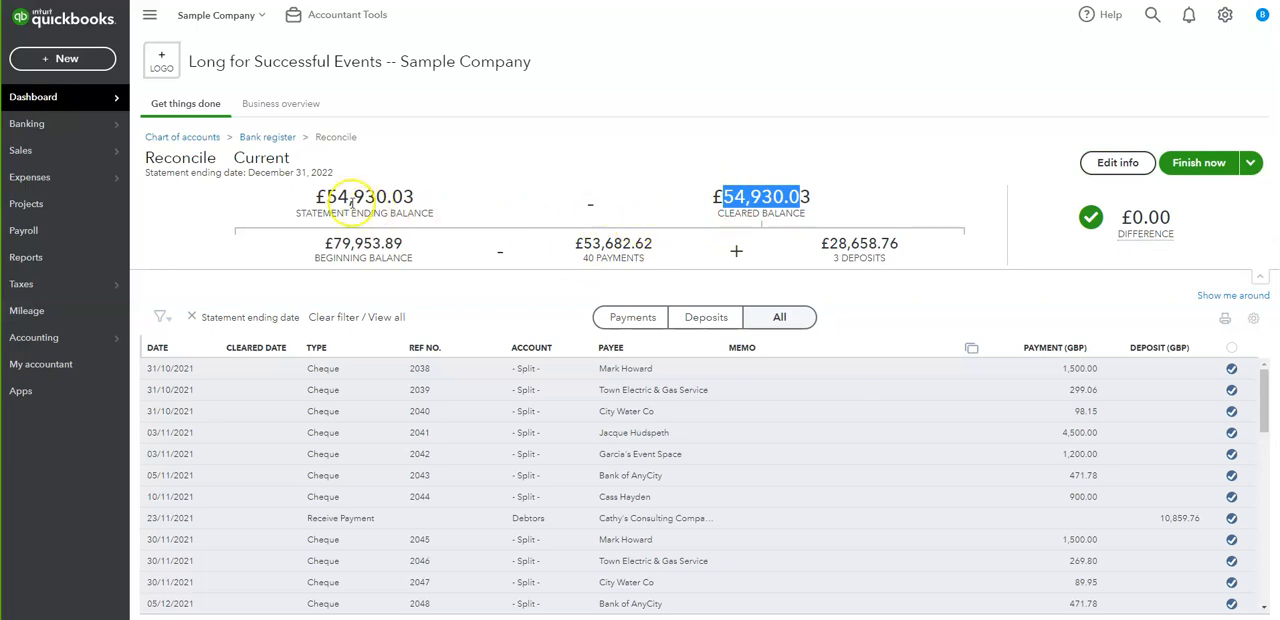
{"action": "left_click_drag", "start_coordinate": [326, 197], "coordinate": [382, 200]}
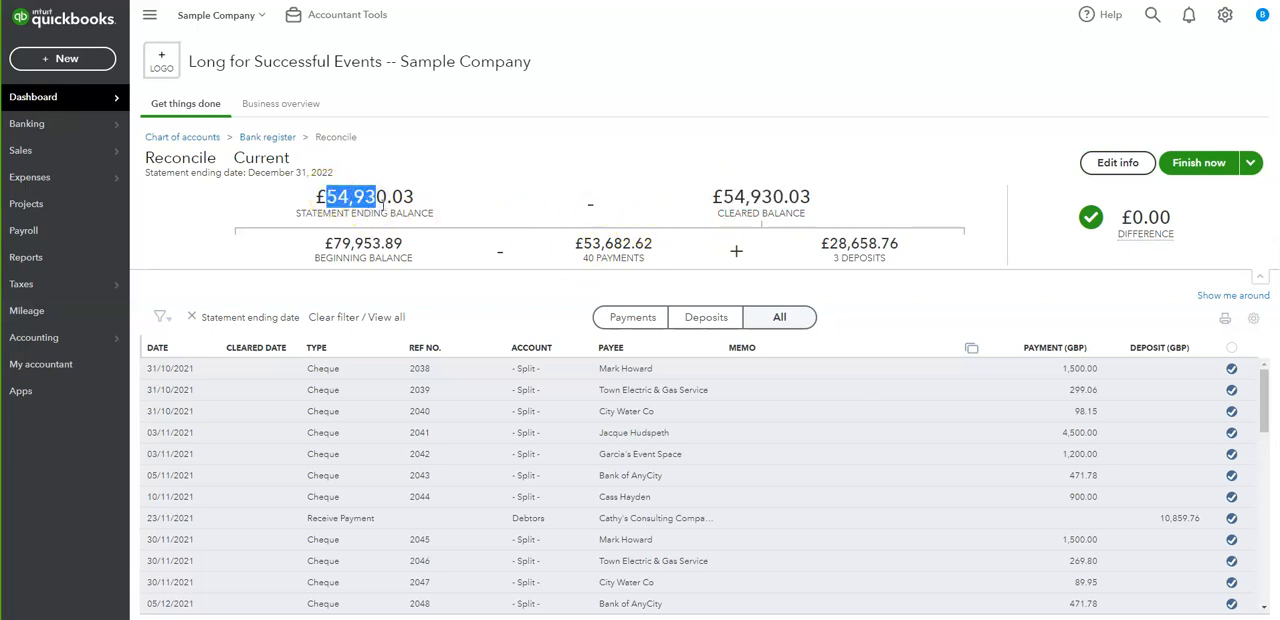
{"action": "left_click", "coordinate": [1170, 232]}
{"action": "left_click_drag", "start_coordinate": [1170, 233], "coordinate": [1127, 238]}
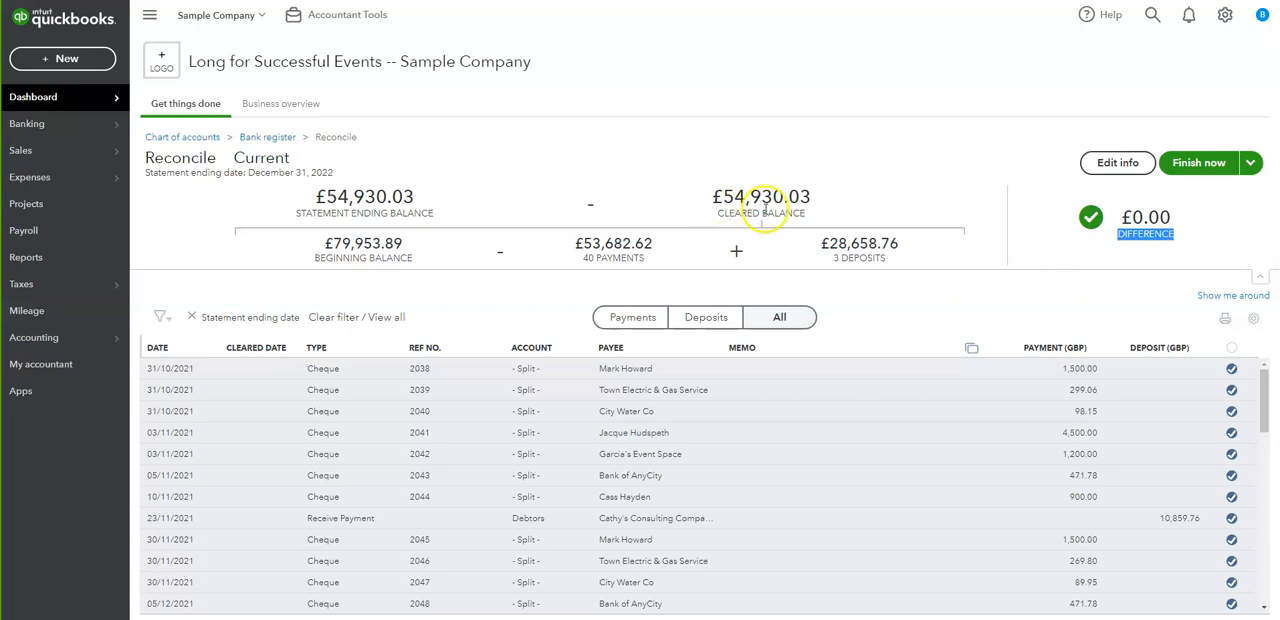
{"action": "left_click_drag", "start_coordinate": [311, 194], "coordinate": [421, 207]}
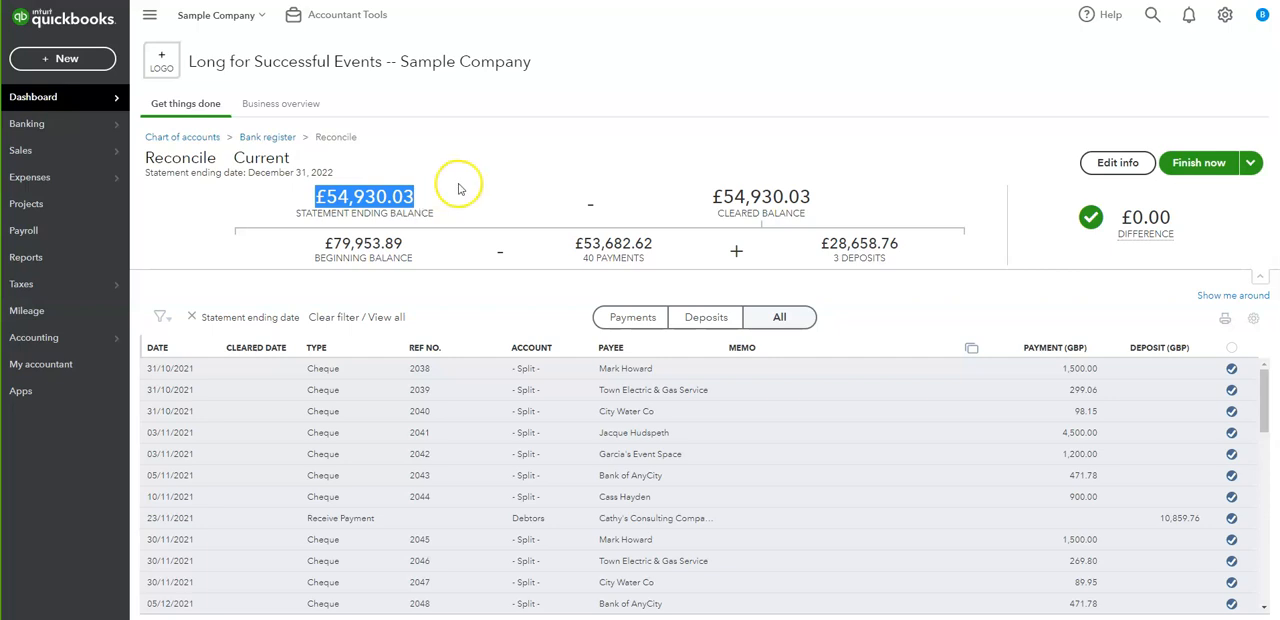
{"action": "left_click", "coordinate": [325, 199]}
{"action": "left_click", "coordinate": [1117, 163]}
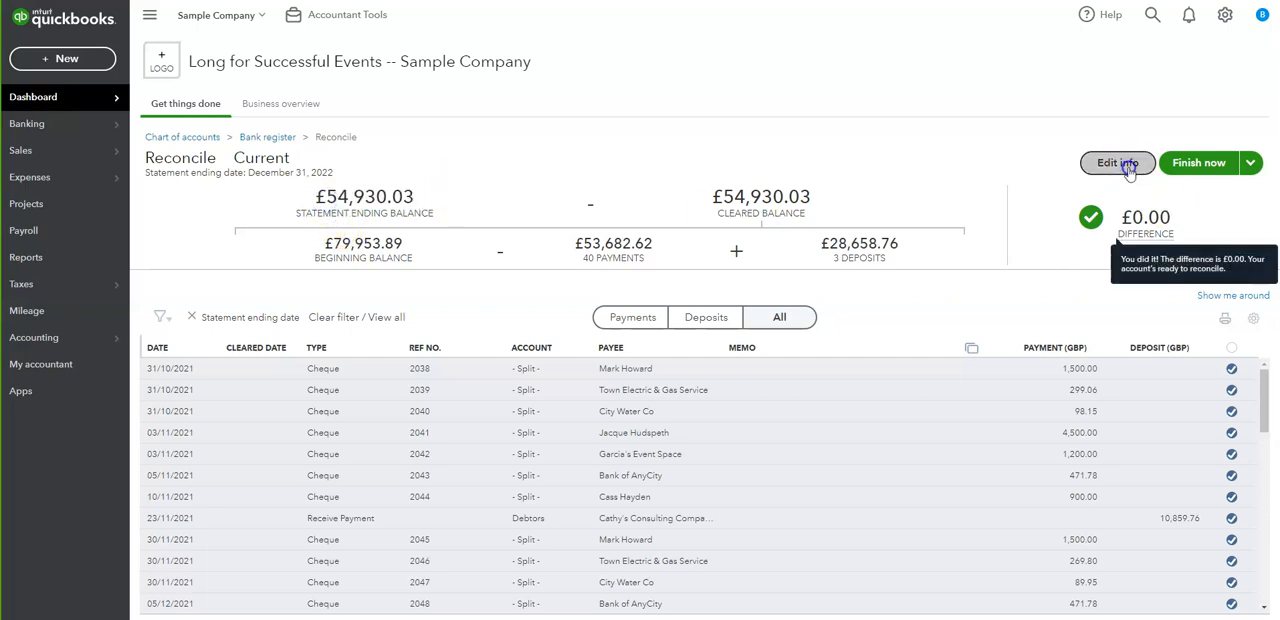
{"action": "left_click", "coordinate": [1066, 84]}
{"action": "left_click_drag", "start_coordinate": [1066, 84], "coordinate": [1118, 83]}
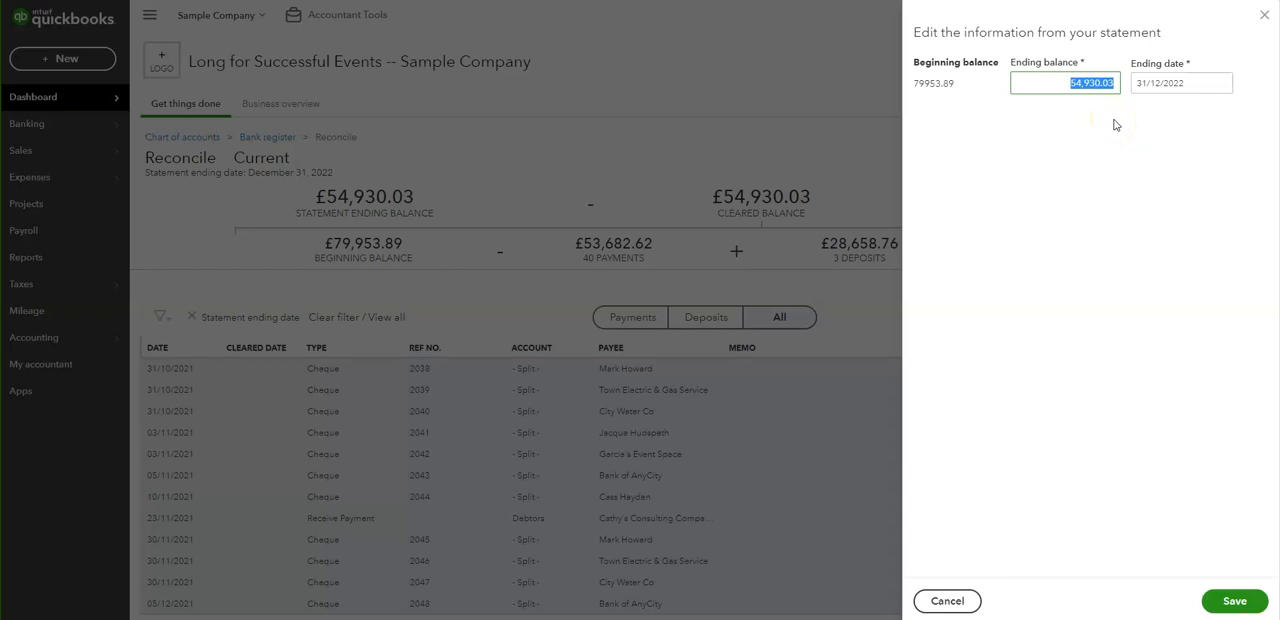
{"action": "left_click", "coordinate": [1262, 15]}
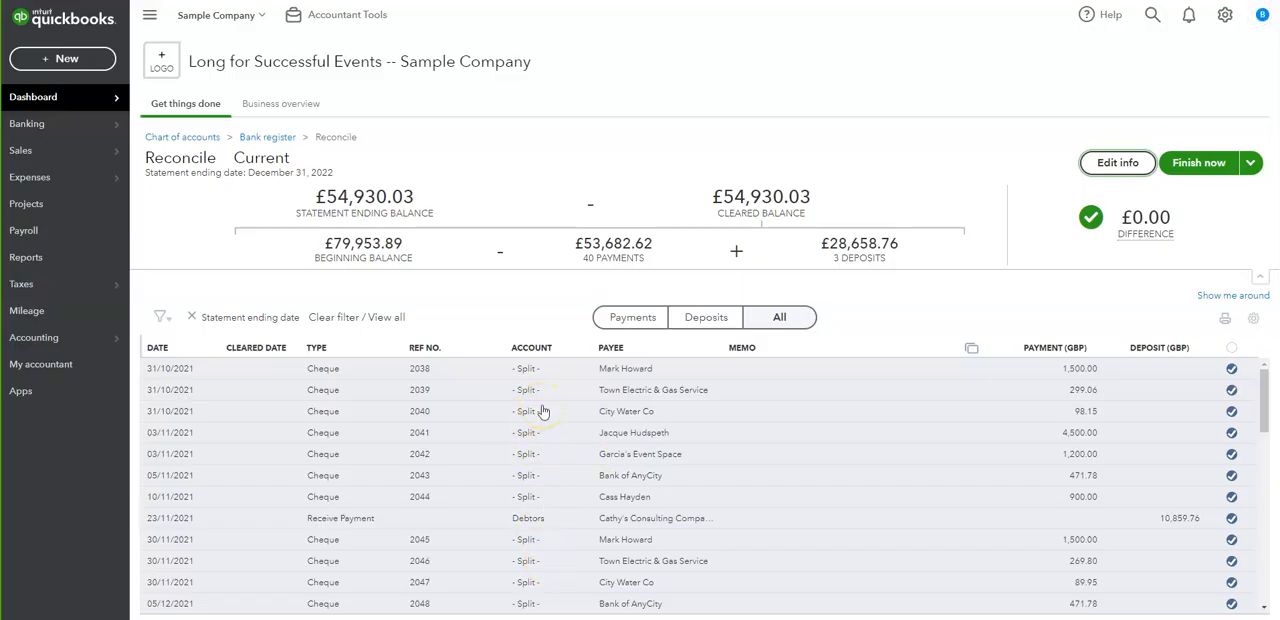
- Check the difference and the number of payments and deposits in the reconciliation summary
{"action": "left_click_drag", "start_coordinate": [1185, 233], "coordinate": [1112, 234]}
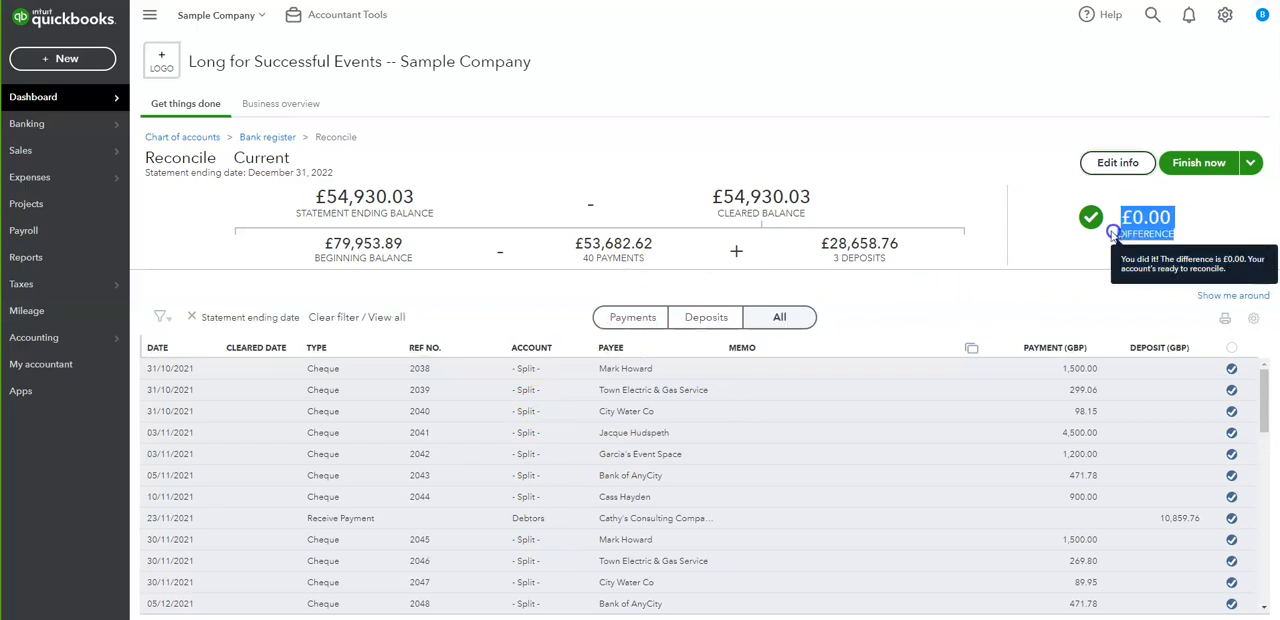
{"action": "left_click", "coordinate": [1051, 241]}
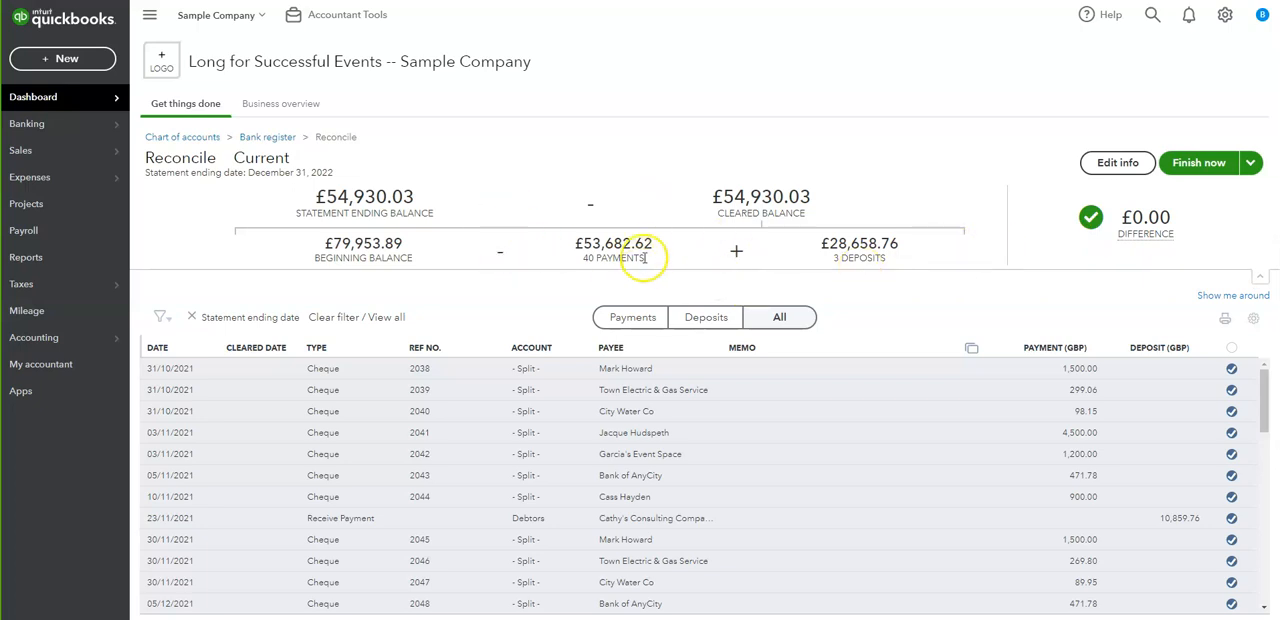
{"action": "left_click", "coordinate": [584, 260]}
{"action": "left_click_drag", "start_coordinate": [584, 260], "coordinate": [645, 265]}
{"action": "left_click", "coordinate": [827, 262]}
{"action": "left_click_drag", "start_coordinate": [827, 262], "coordinate": [886, 263]}
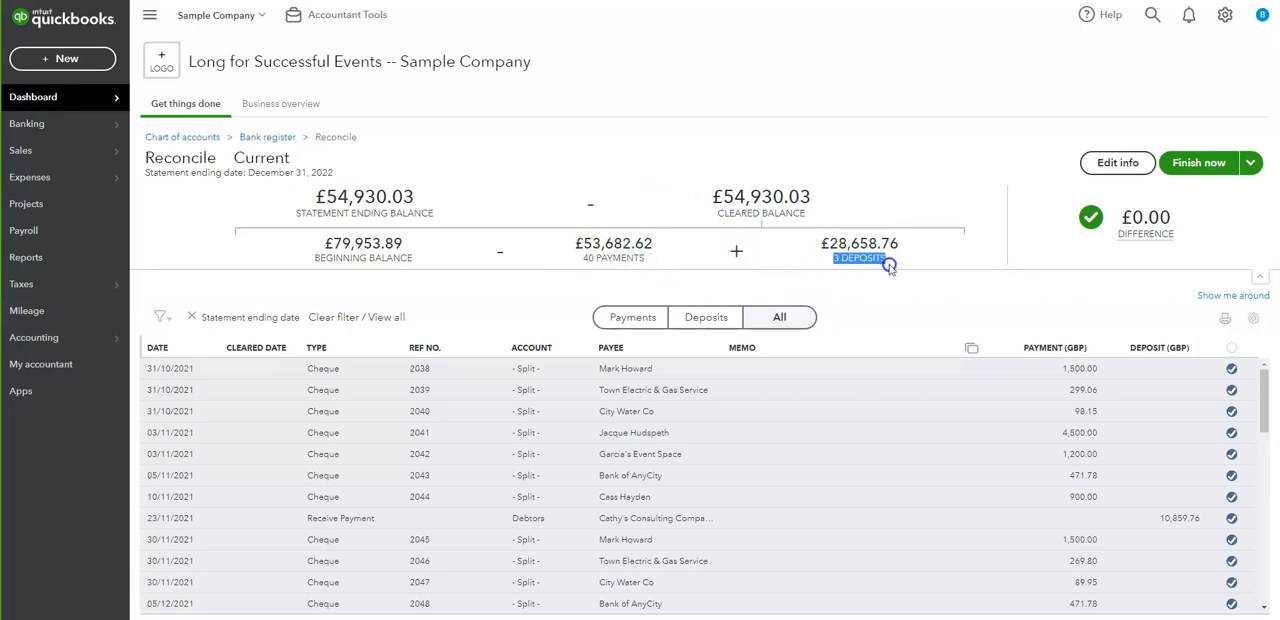
- Filter the transaction list to payments and review it, and filter it to deposits to compare with the deposits total
{"action": "left_click", "coordinate": [622, 320]}
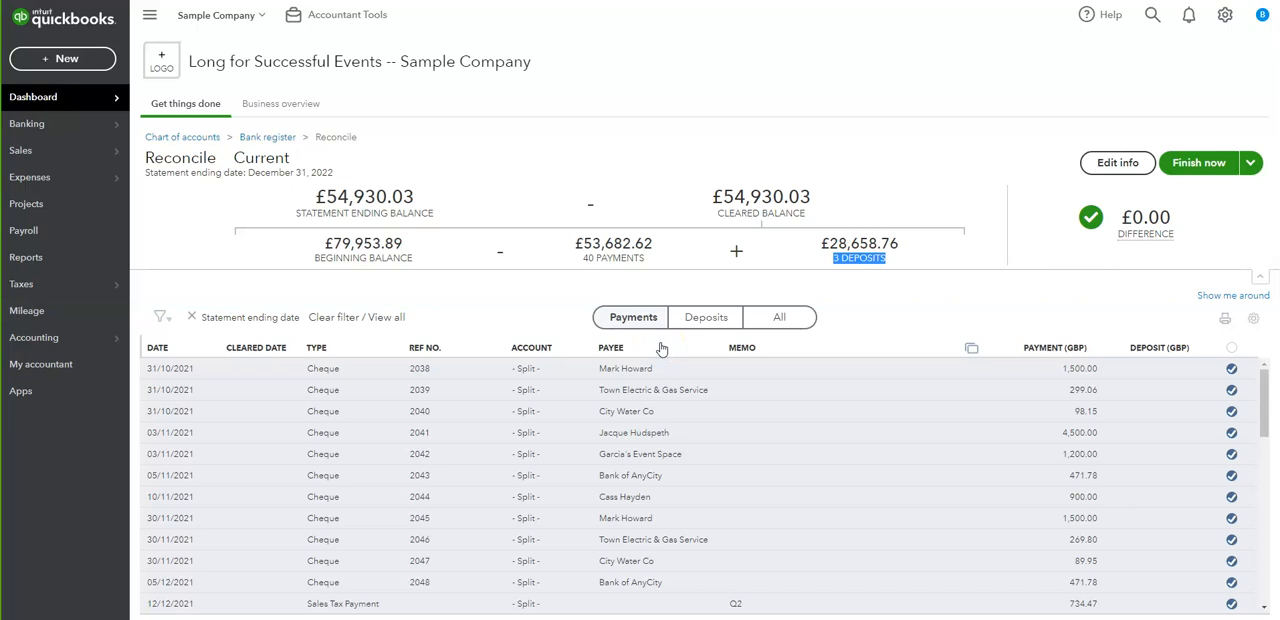
{"action": "scroll", "coordinate": [946, 400], "scroll_direction": "down", "scroll_amount": 6}
{"action": "scroll", "coordinate": [946, 402], "scroll_direction": "up", "scroll_amount": 6}
{"action": "left_click", "coordinate": [727, 330]}
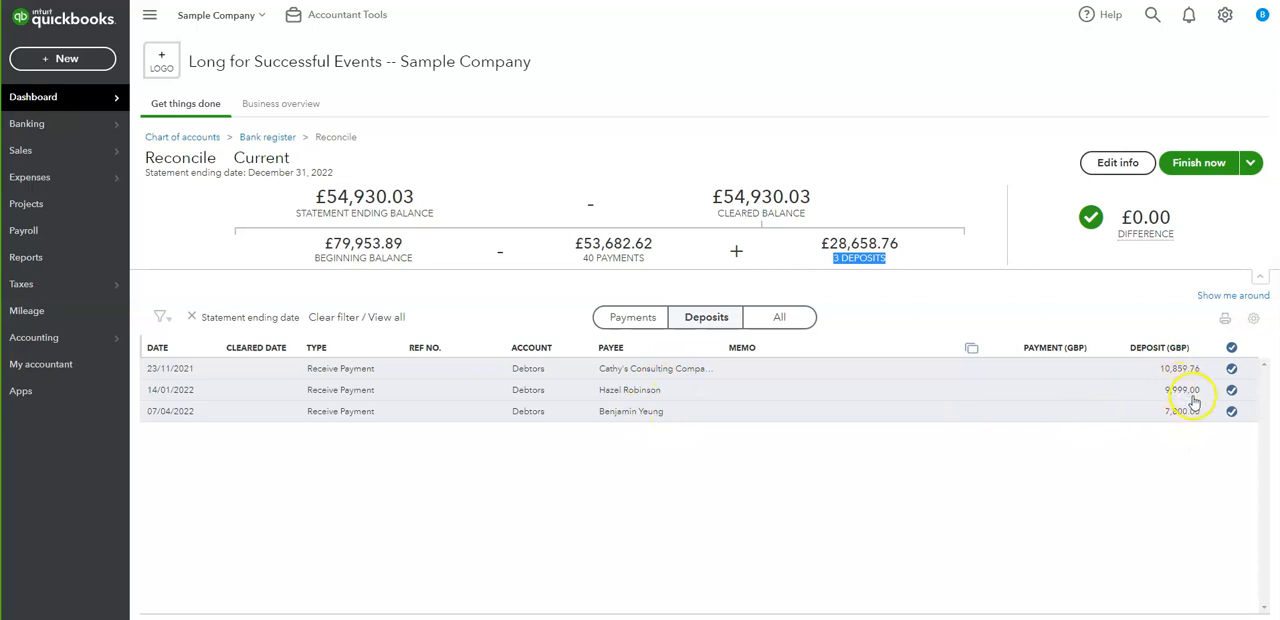
{"action": "left_click_drag", "start_coordinate": [815, 252], "coordinate": [906, 243]}
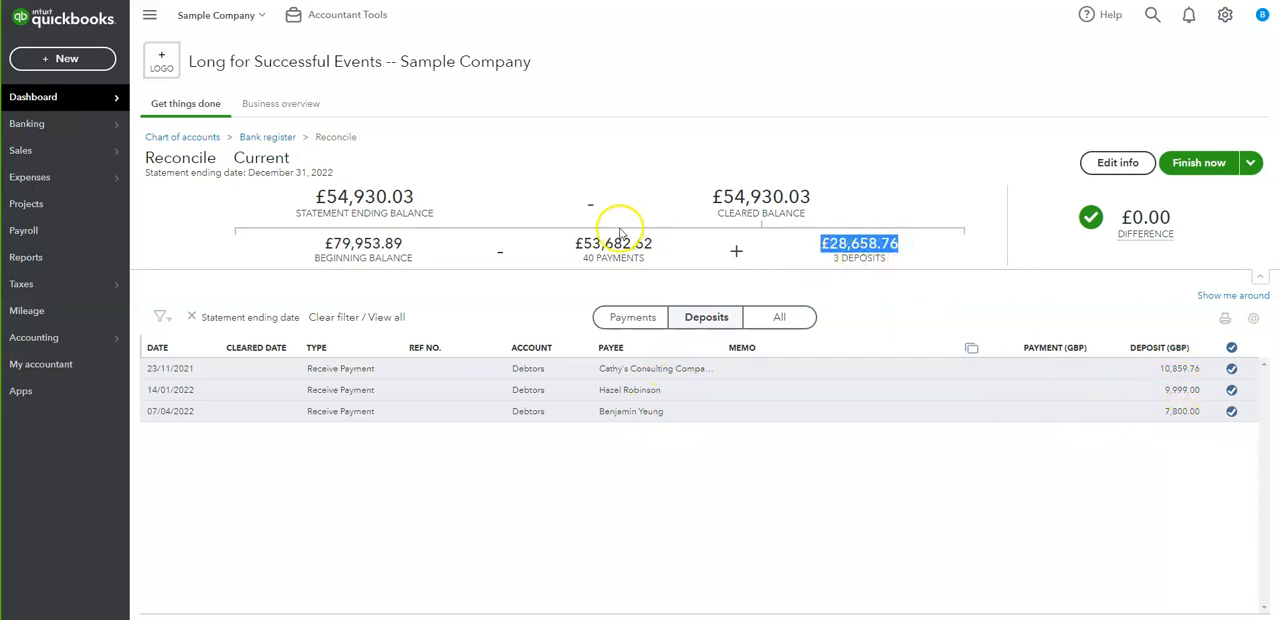
- Check the payments total in the reconciliation summary and compare the cleared balance with the statement ending balance
{"action": "left_click_drag", "start_coordinate": [573, 245], "coordinate": [654, 249]}
{"action": "left_click", "coordinate": [920, 294]}
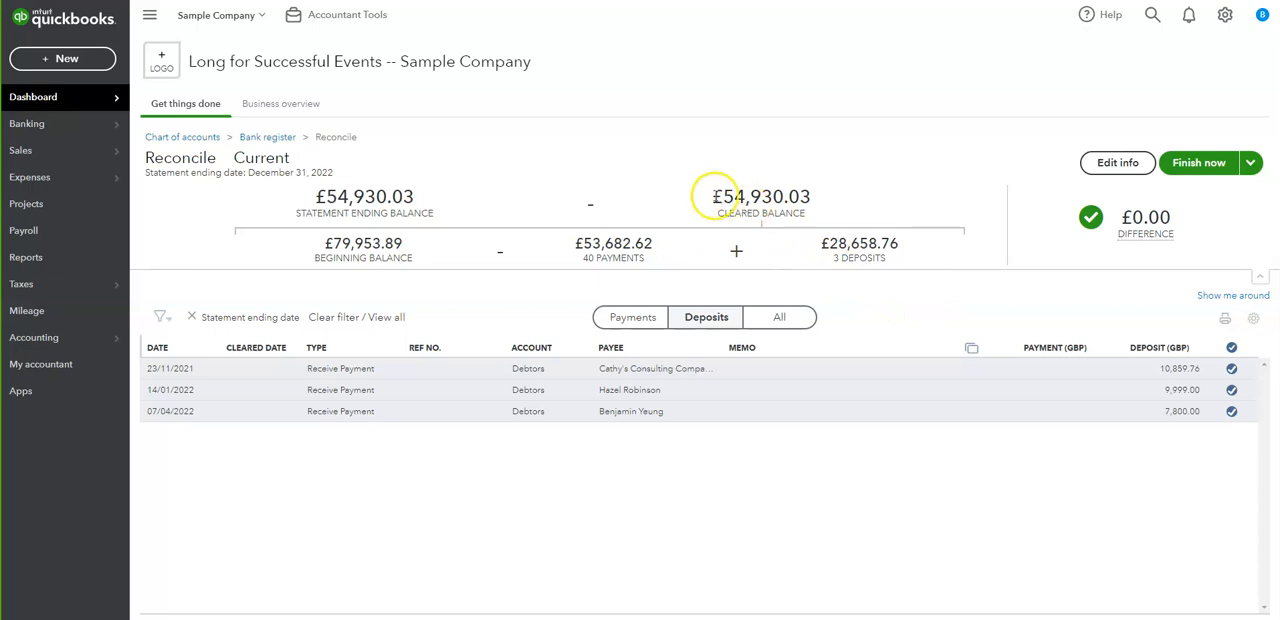
{"action": "left_click_drag", "start_coordinate": [723, 197], "coordinate": [812, 196]}
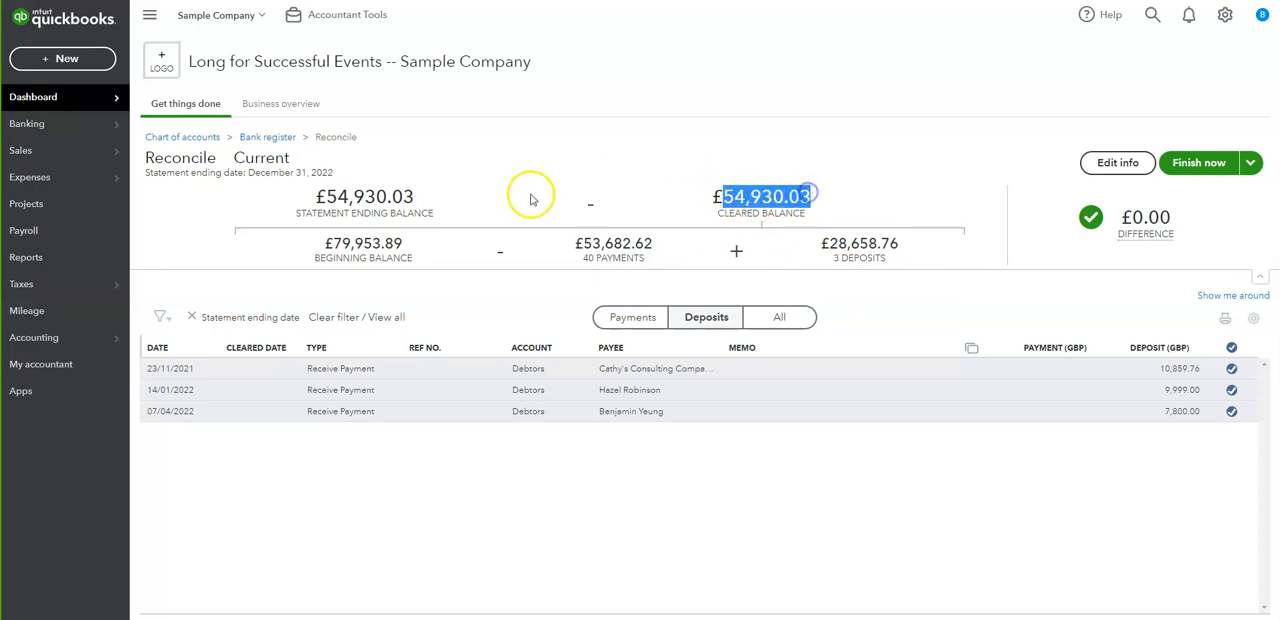
{"action": "left_click_drag", "start_coordinate": [326, 197], "coordinate": [420, 197]}
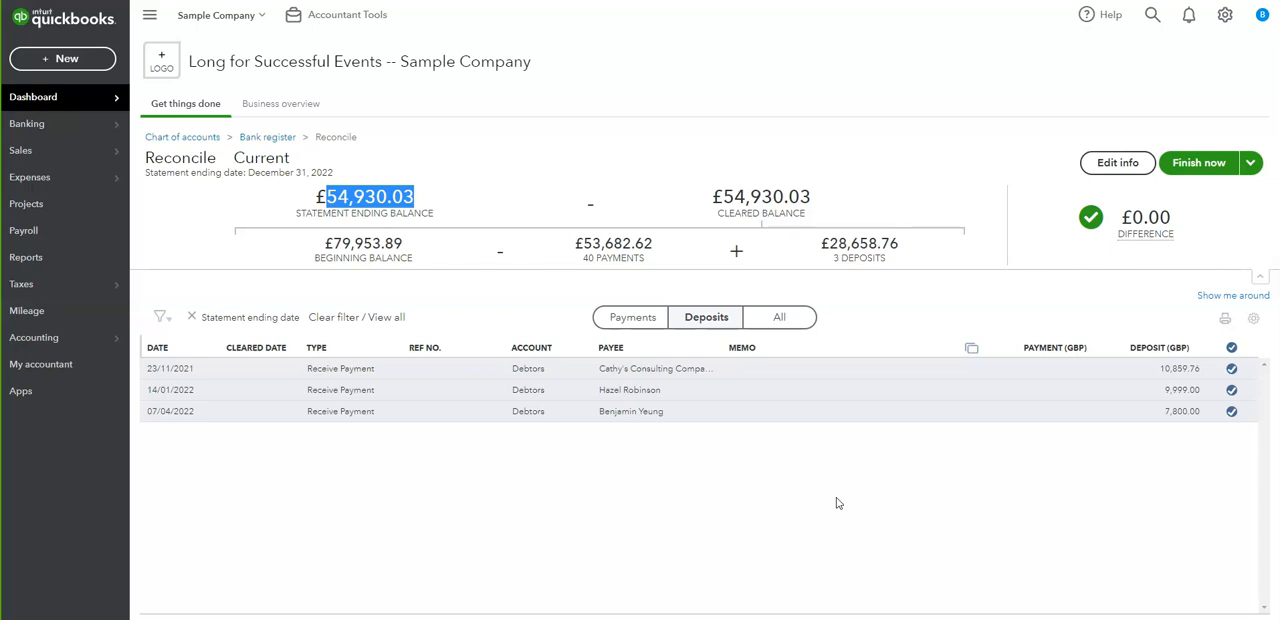
{"action": "left_click", "coordinate": [400, 190]}
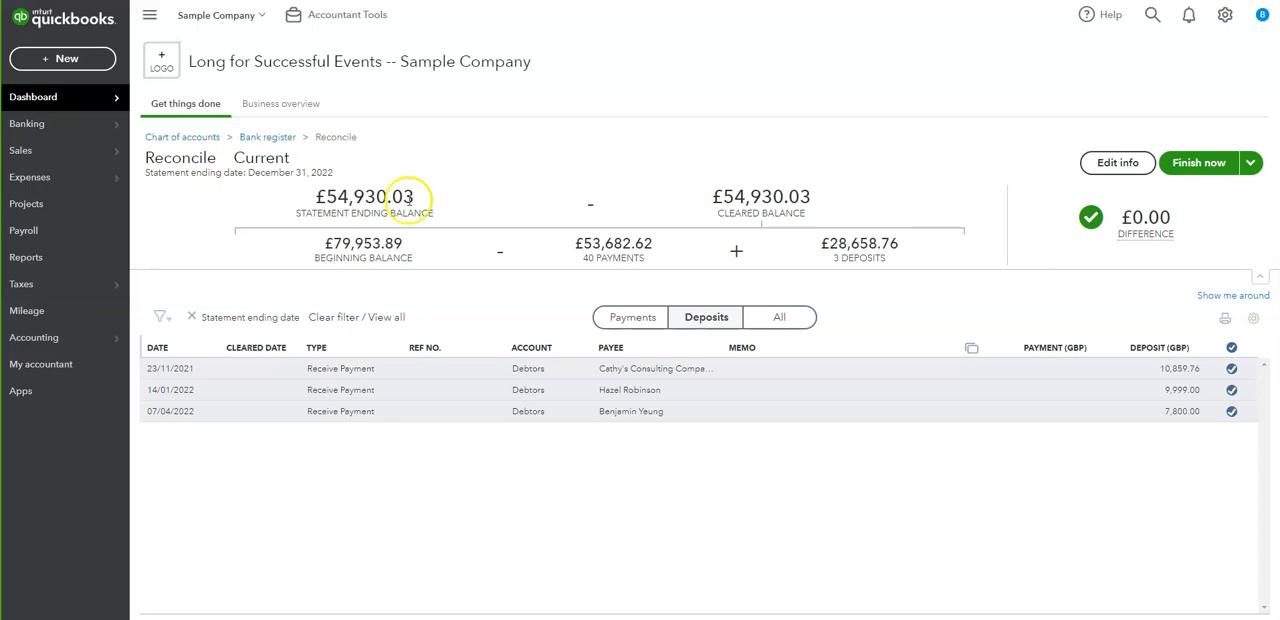
- Filter the list to payments, mark cheque 2077 as cleared to see its effect on the difference, and unmark it
{"action": "left_click", "coordinate": [620, 318]}
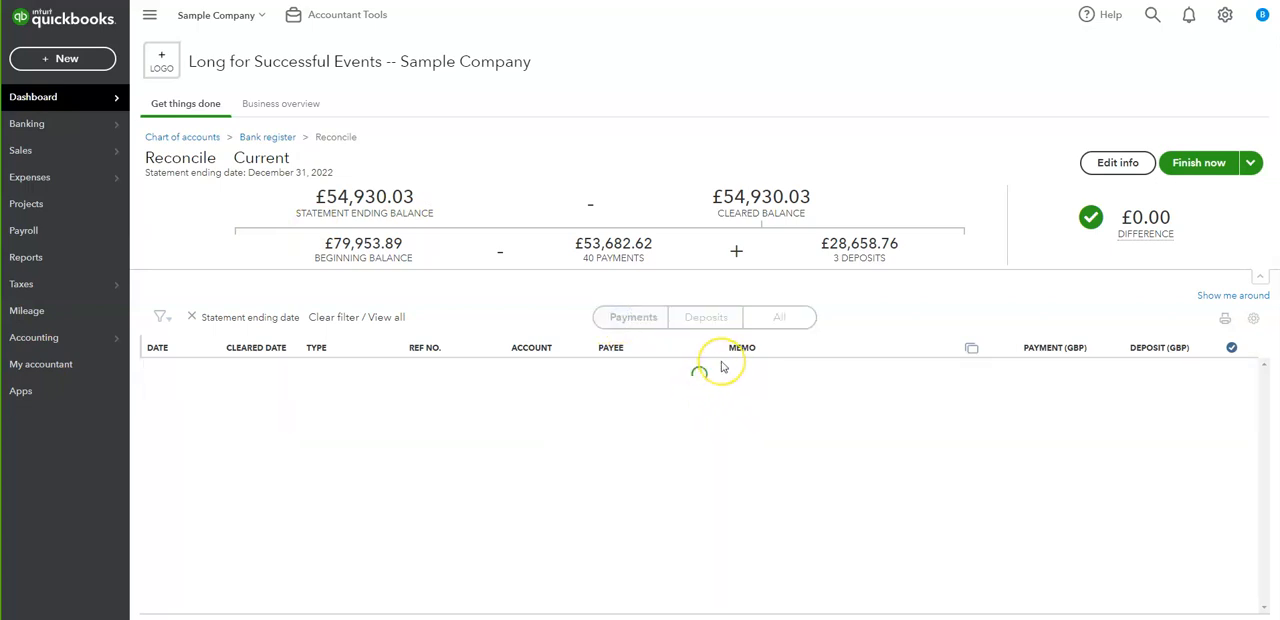
{"action": "scroll", "coordinate": [745, 410], "scroll_direction": "down", "scroll_amount": 10}
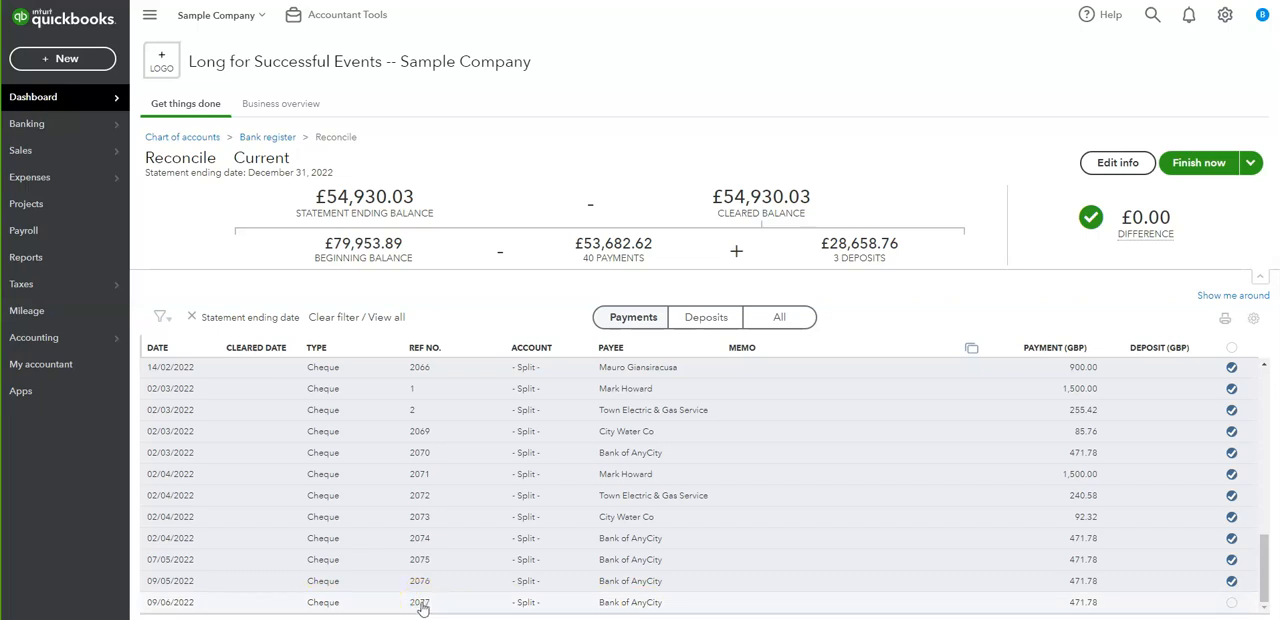
{"action": "left_click", "coordinate": [1232, 603]}
{"action": "mouse_move", "coordinate": [1098, 222]}
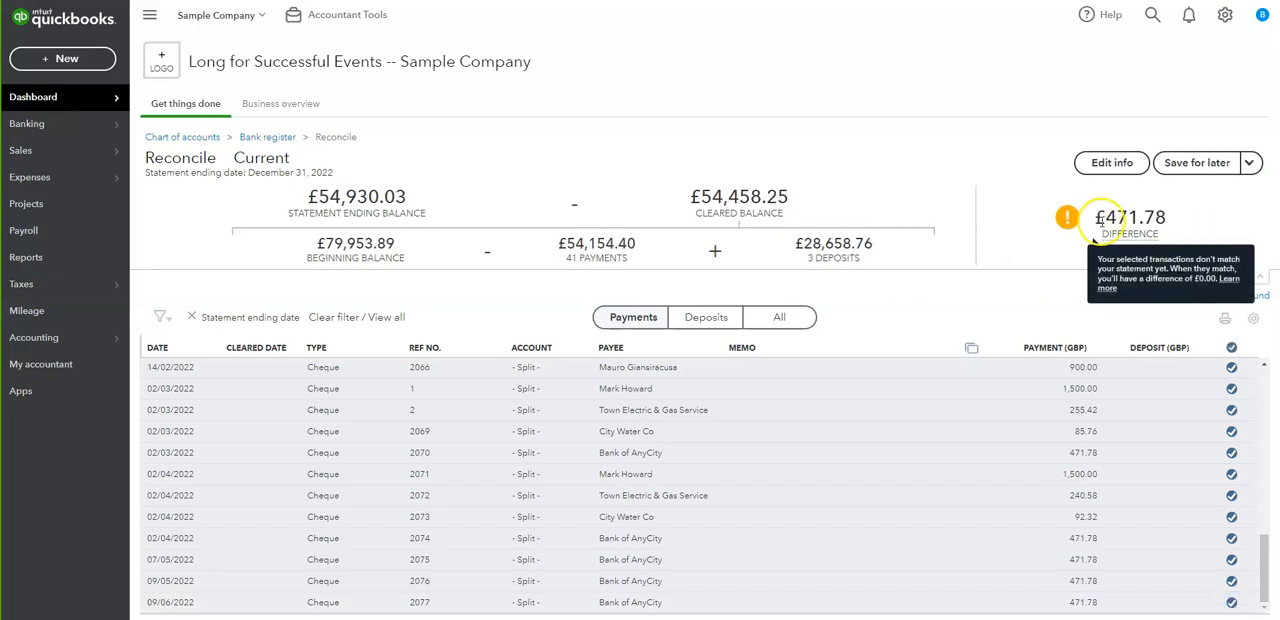
{"action": "left_click_drag", "start_coordinate": [1181, 213], "coordinate": [1092, 217]}
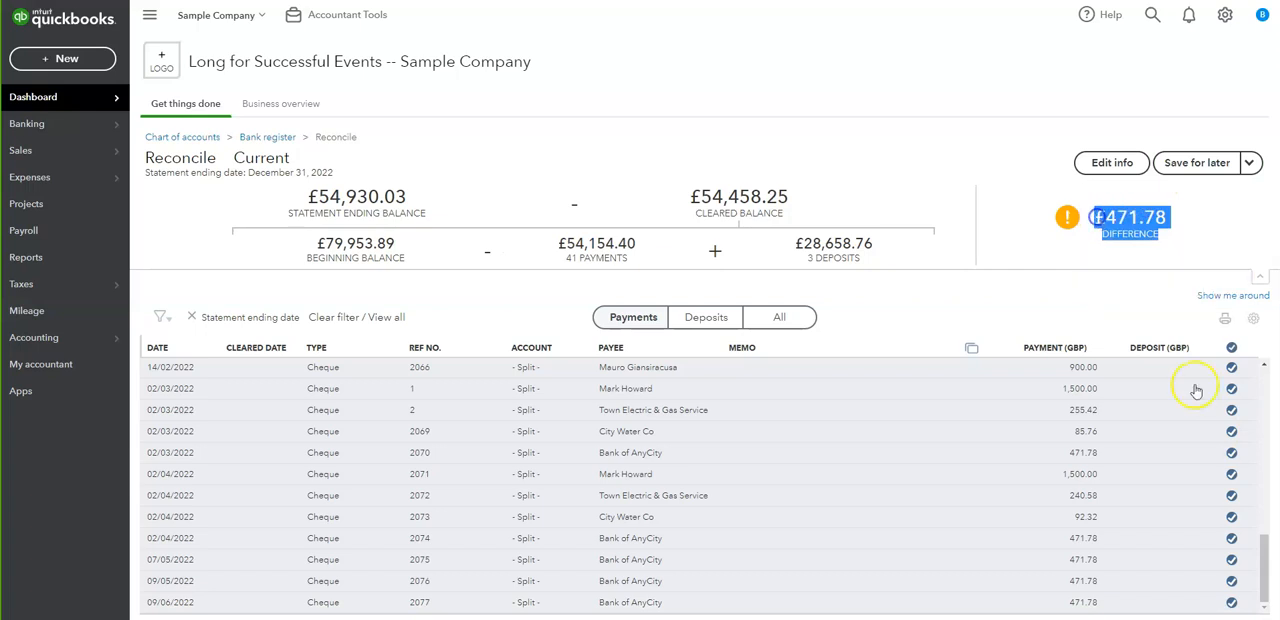
{"action": "left_click", "coordinate": [1232, 602]}
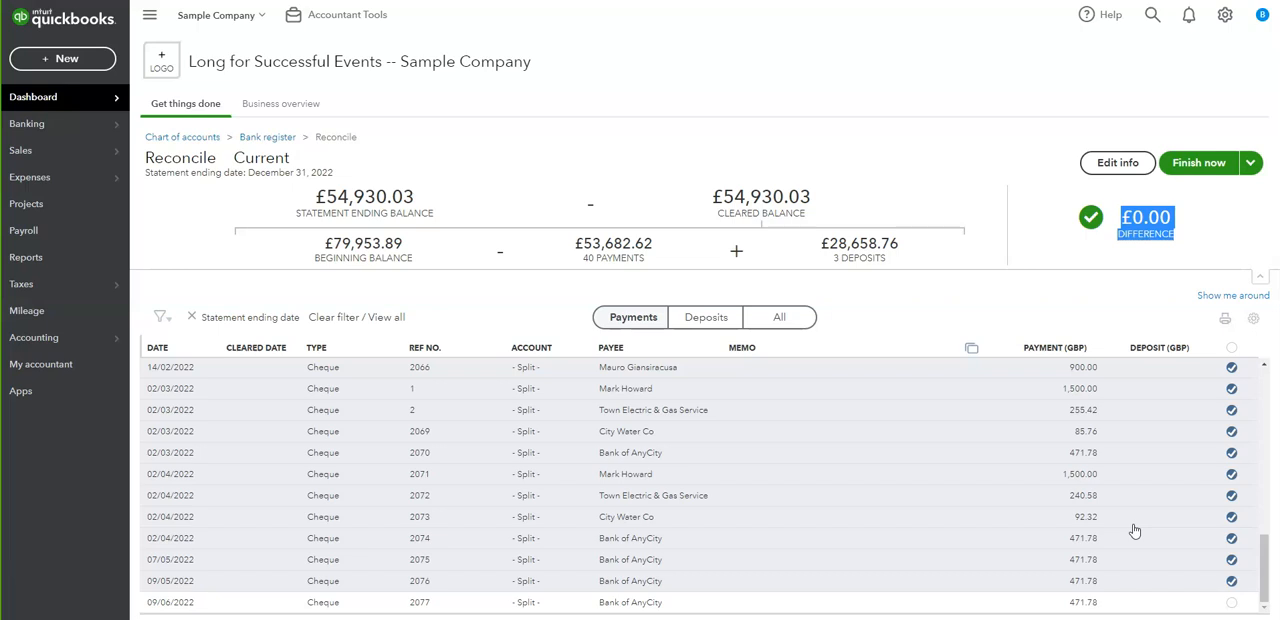
- Finish the reconciliation of the Current account and dismiss the confirmation
{"action": "left_click", "coordinate": [1210, 230]}
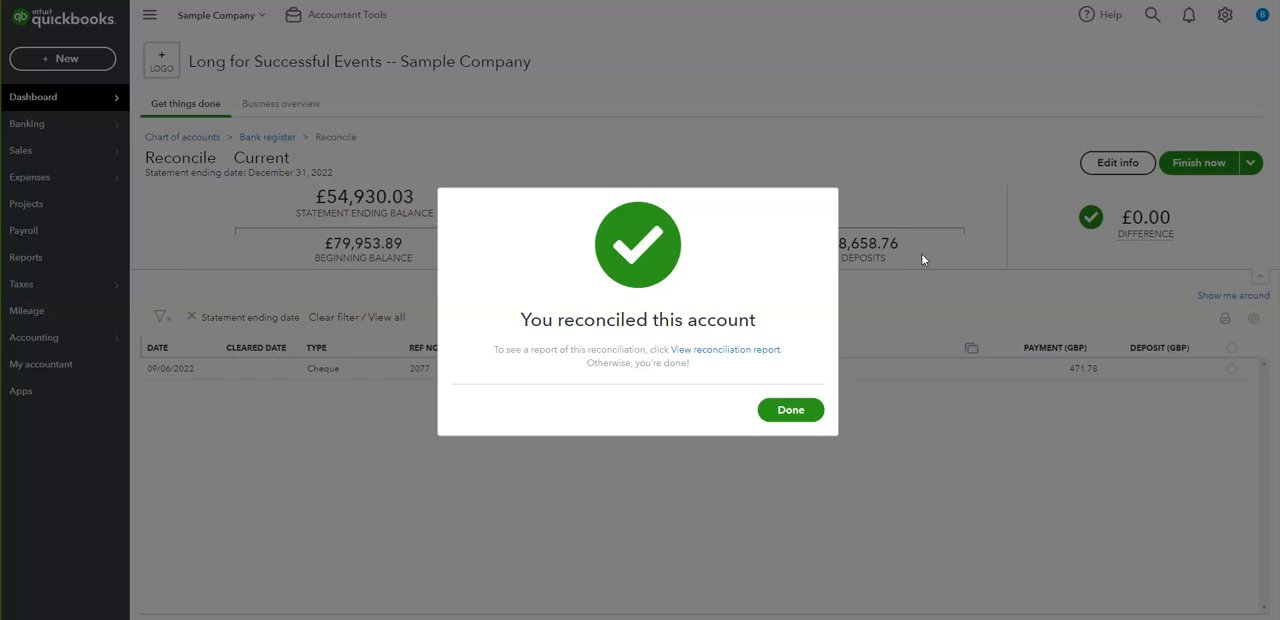
{"action": "left_click", "coordinate": [795, 411]}
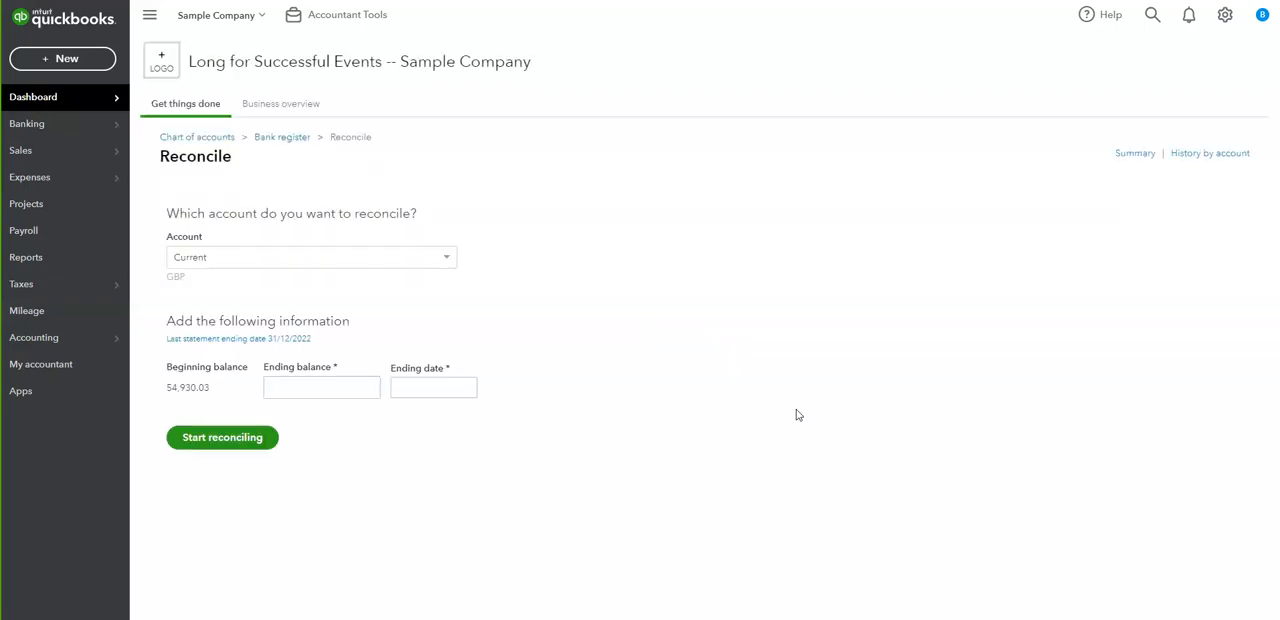
- Open the reconciliation history of the Current account and view the report for the statement ending 31/12/2022
{"action": "left_click", "coordinate": [1197, 157]}
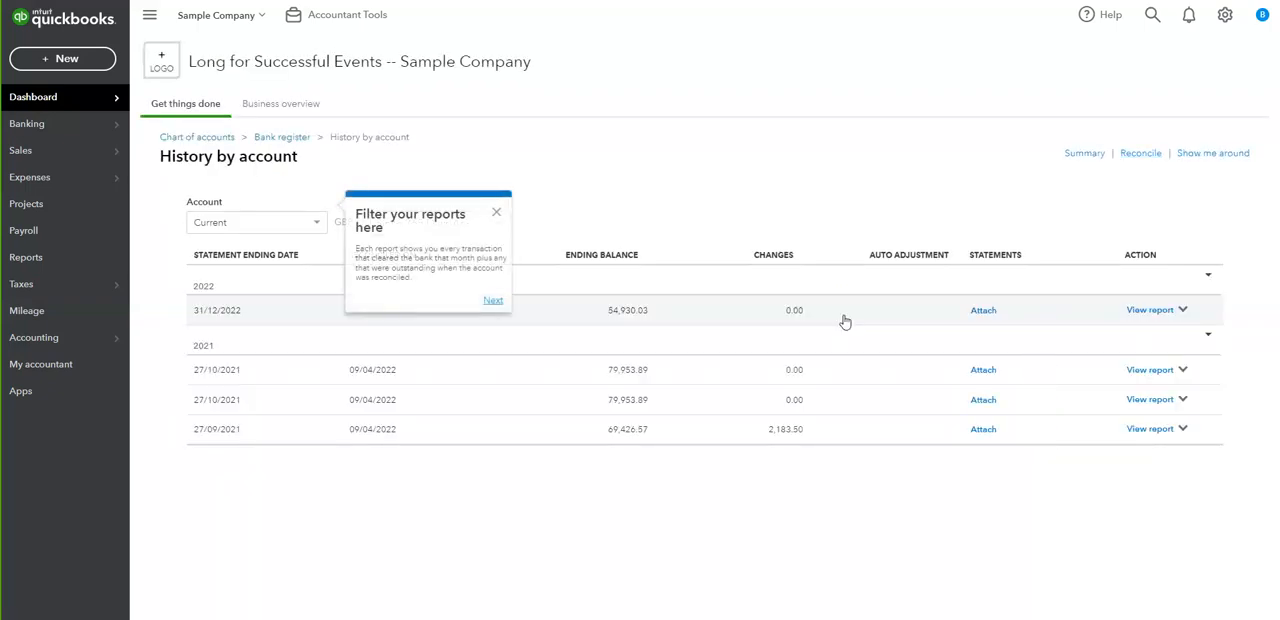
{"action": "left_click", "coordinate": [496, 212]}
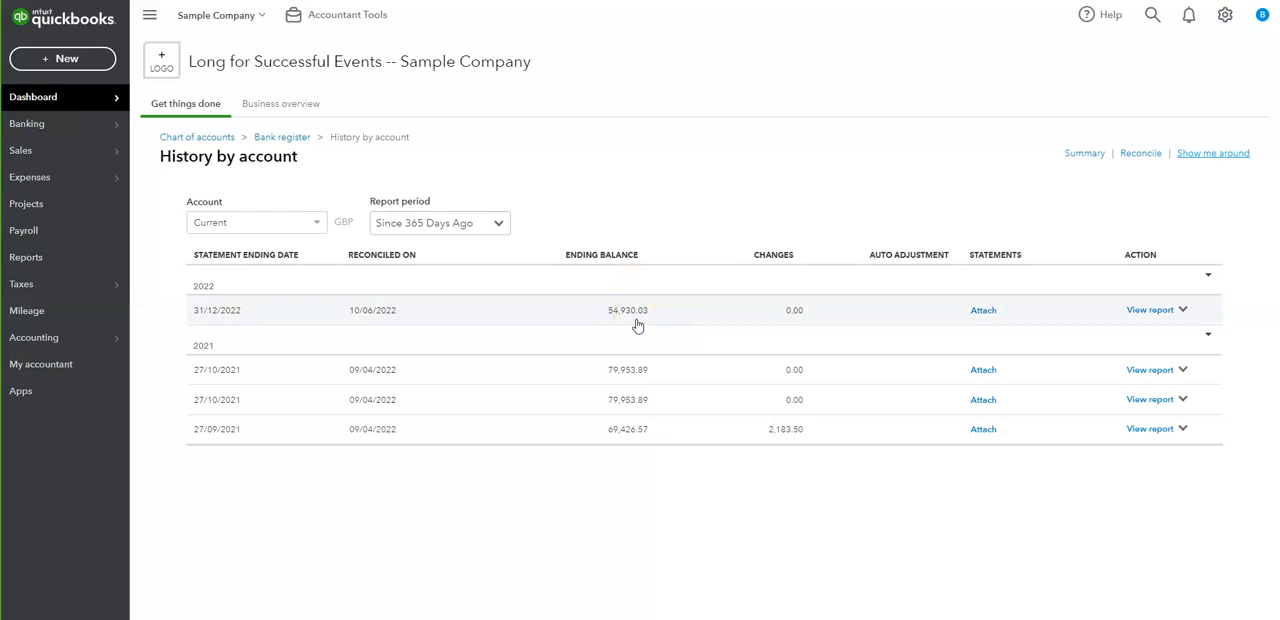
{"action": "left_click", "coordinate": [1150, 310]}
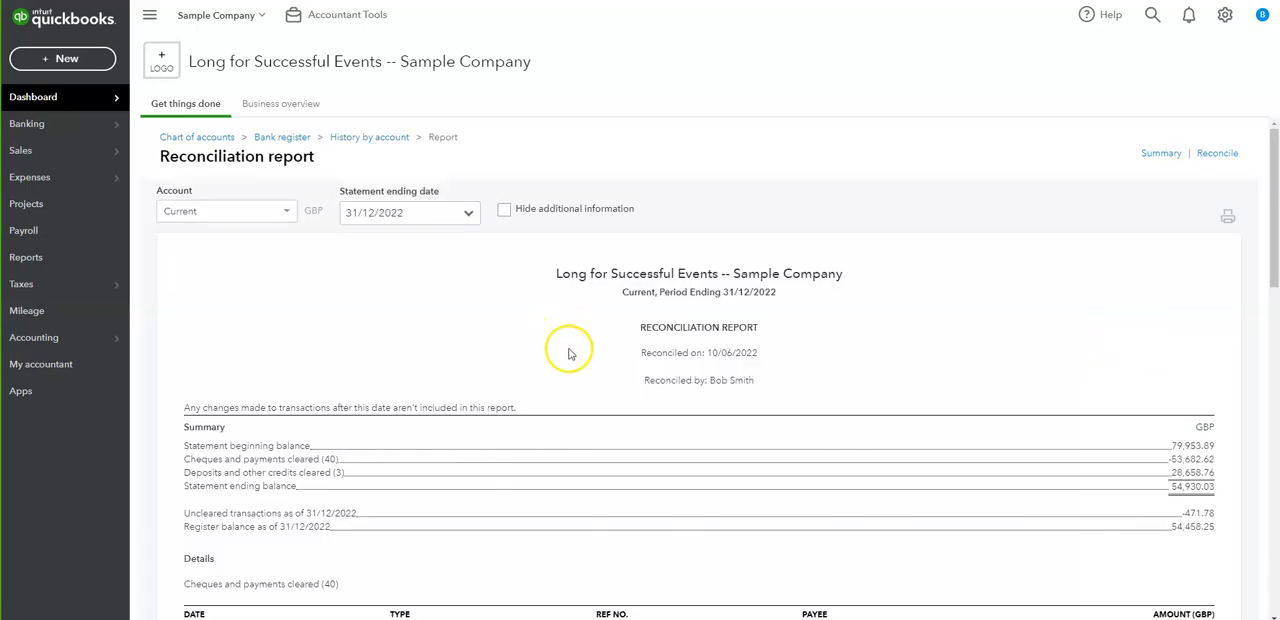
- Examine the report summary, comparing the statement ending balance, the uncleared transactions and the register balance
{"action": "scroll", "coordinate": [569, 353], "scroll_direction": "down", "scroll_amount": 2}
{"action": "scroll", "coordinate": [569, 353], "scroll_direction": "down", "scroll_amount": 1}
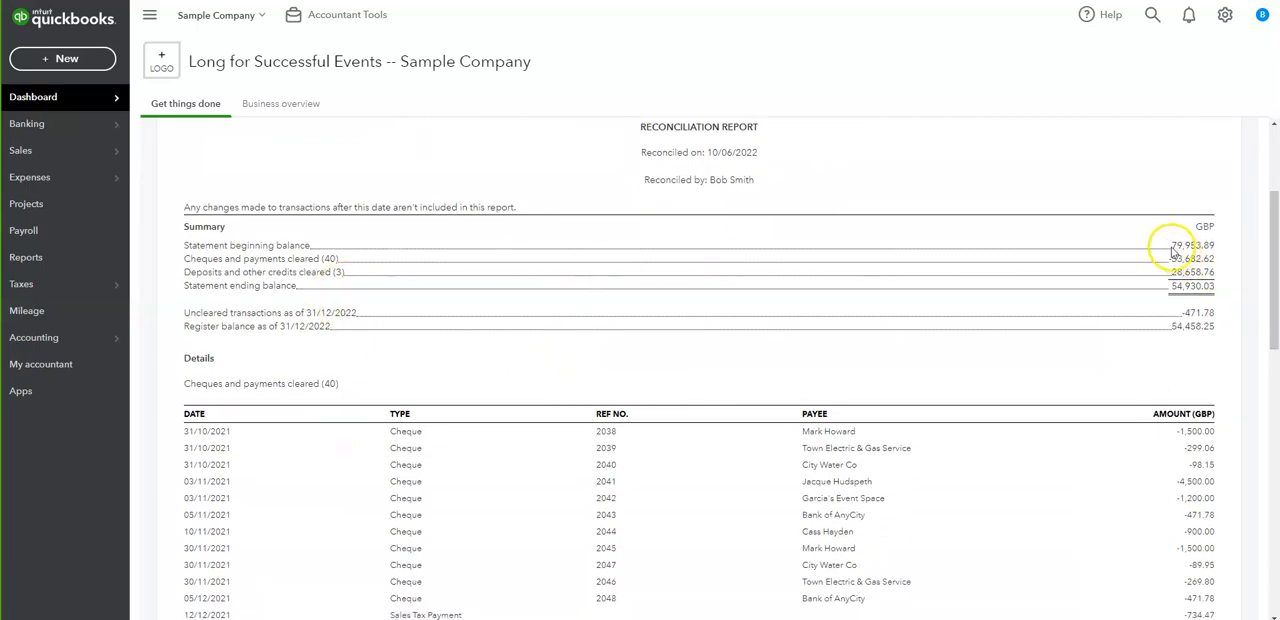
{"action": "left_click_drag", "start_coordinate": [1172, 247], "coordinate": [1218, 288]}
{"action": "scroll", "coordinate": [1071, 329], "scroll_direction": "down", "scroll_amount": 3}
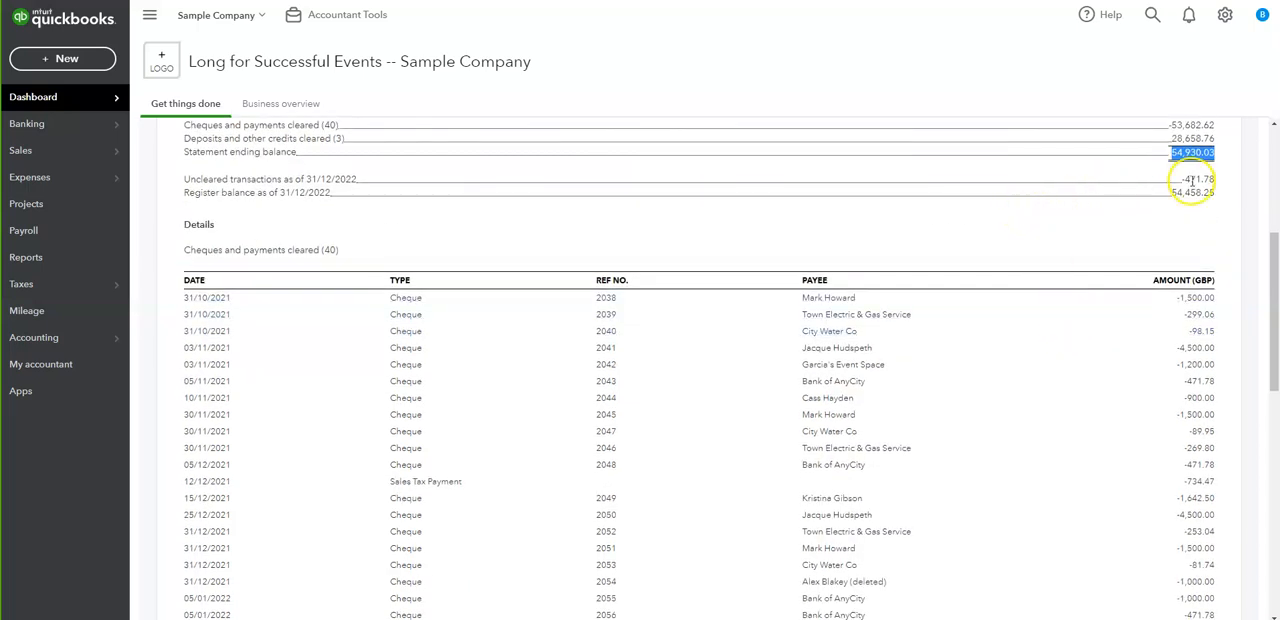
{"action": "left_click_drag", "start_coordinate": [1181, 180], "coordinate": [1217, 180]}
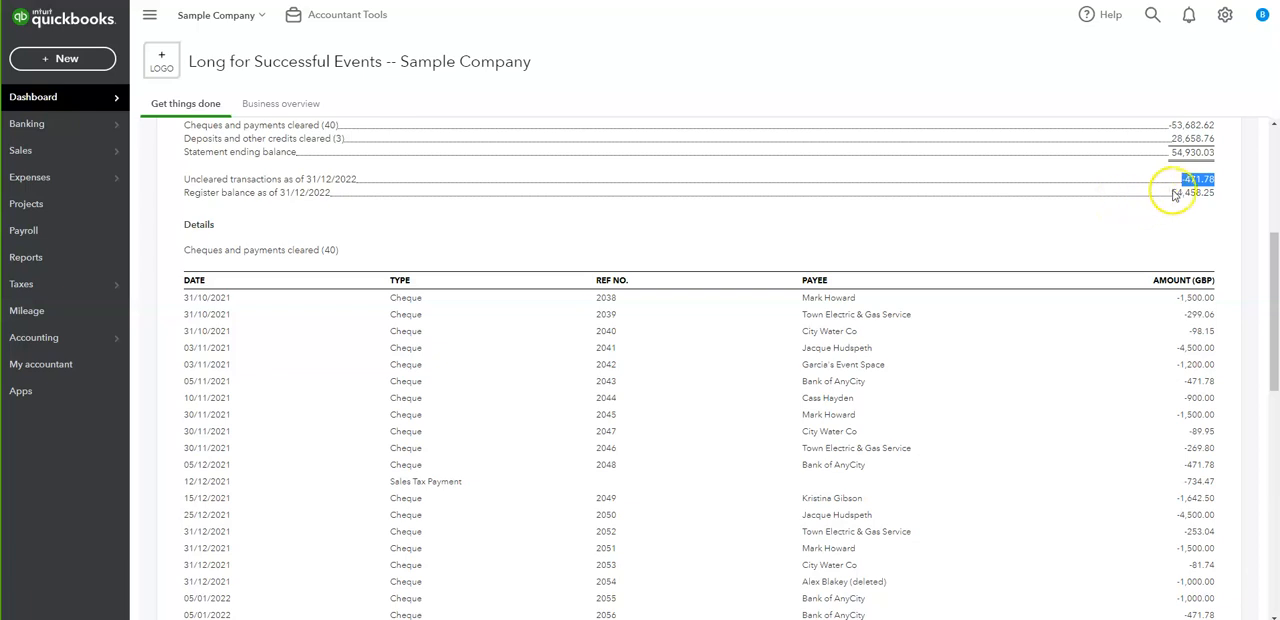
{"action": "left_click_drag", "start_coordinate": [1172, 194], "coordinate": [1205, 195]}
{"action": "left_click", "coordinate": [1193, 196]}
{"action": "left_click_drag", "start_coordinate": [1176, 153], "coordinate": [1208, 153]}
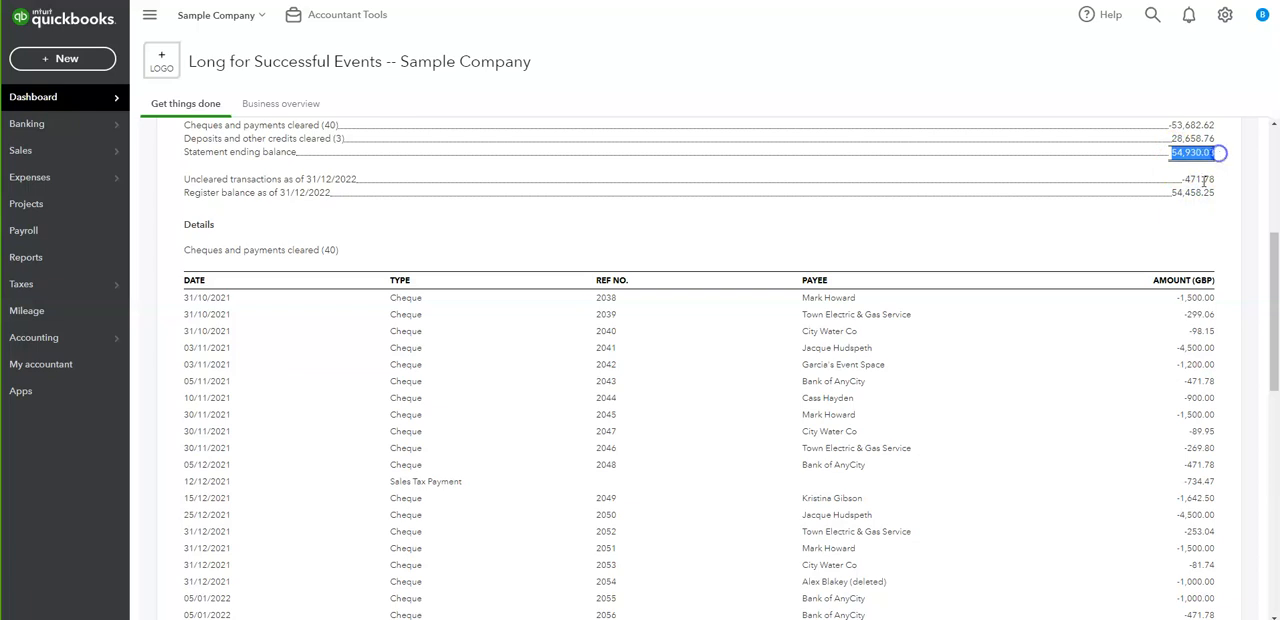
{"action": "left_click", "coordinate": [1172, 194]}
{"action": "left_click_drag", "start_coordinate": [1172, 194], "coordinate": [1209, 178]}
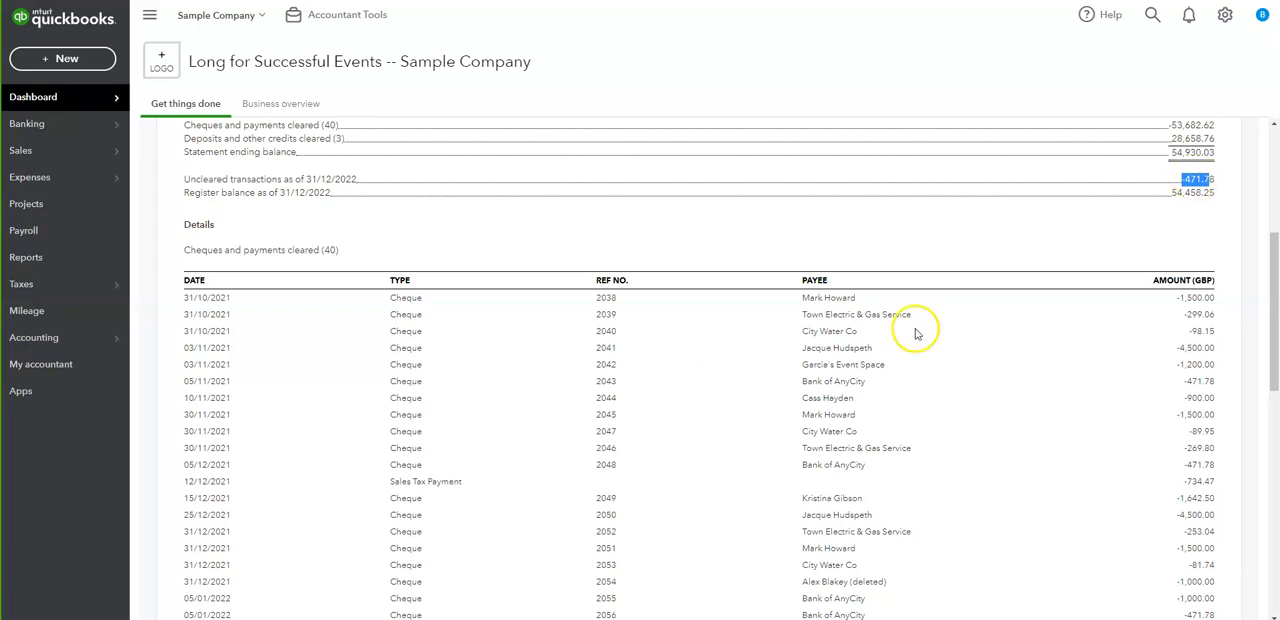
- Review the cleared payments, cleared deposits and uncleared cheques listed in the reconciliation report's details
{"action": "scroll", "coordinate": [714, 389], "scroll_direction": "down", "scroll_amount": 10}
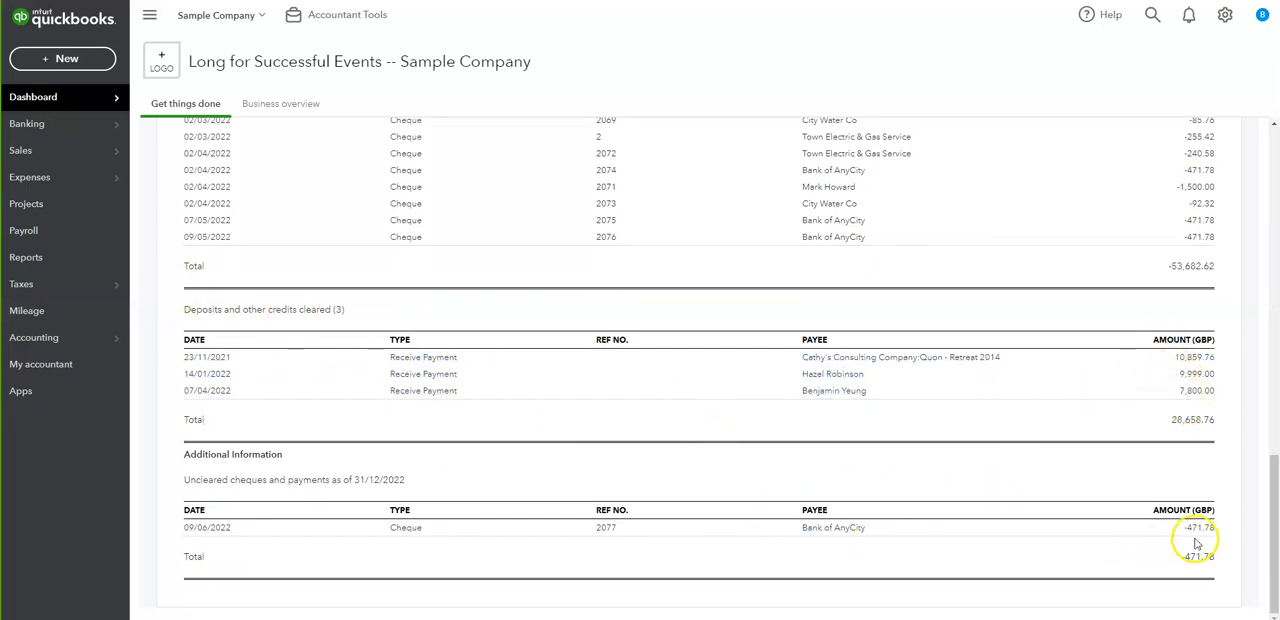
{"action": "scroll", "coordinate": [1166, 520], "scroll_direction": "up", "scroll_amount": 4}
{"action": "scroll", "coordinate": [374, 130], "scroll_direction": "up", "scroll_amount": 5}
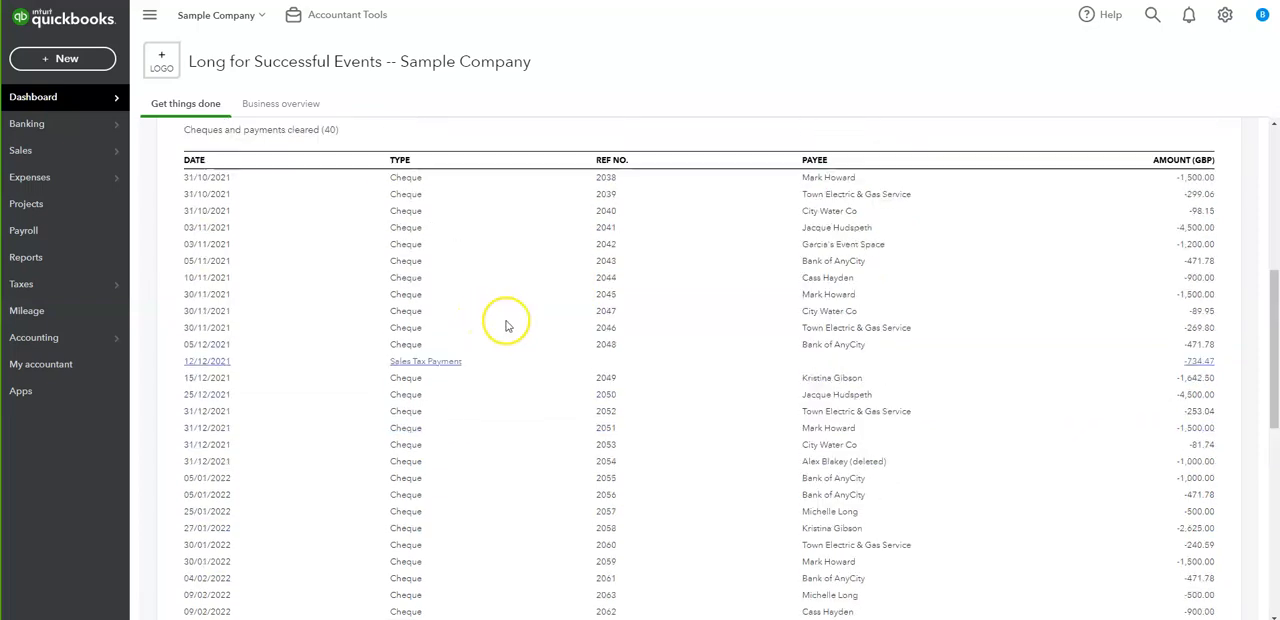
{"action": "scroll", "coordinate": [424, 340], "scroll_direction": "up", "scroll_amount": 2}
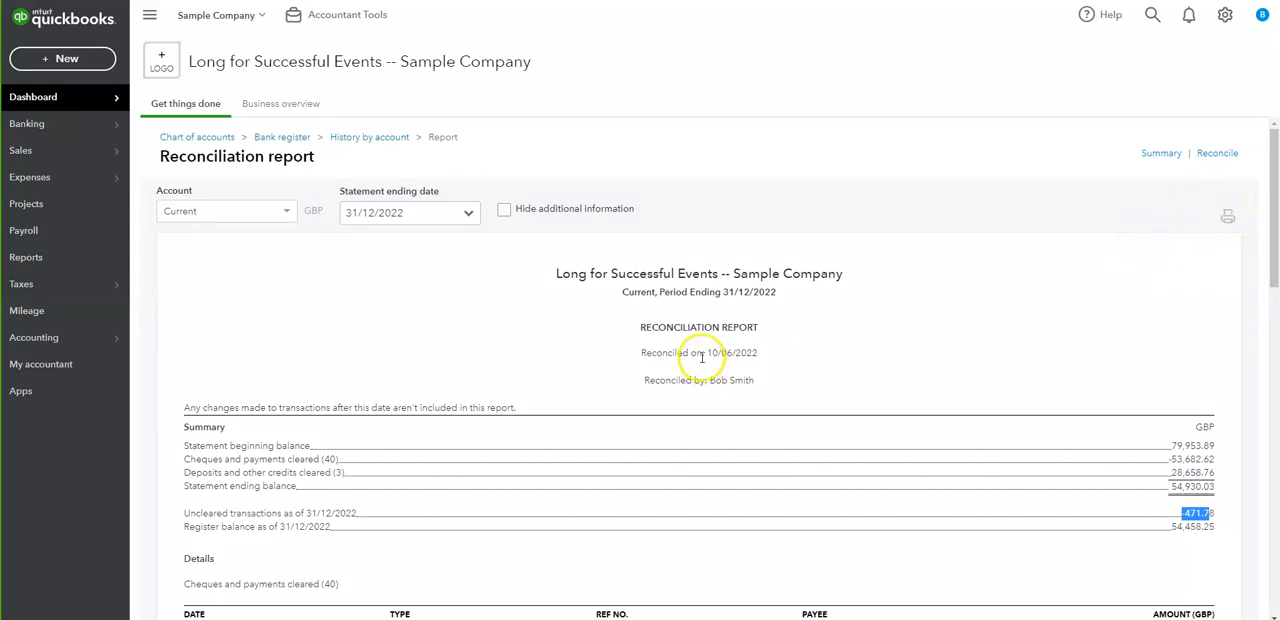
{"action": "scroll", "coordinate": [700, 357], "scroll_direction": "down", "scroll_amount": 4}
{"action": "scroll", "coordinate": [700, 357], "scroll_direction": "up", "scroll_amount": 4}
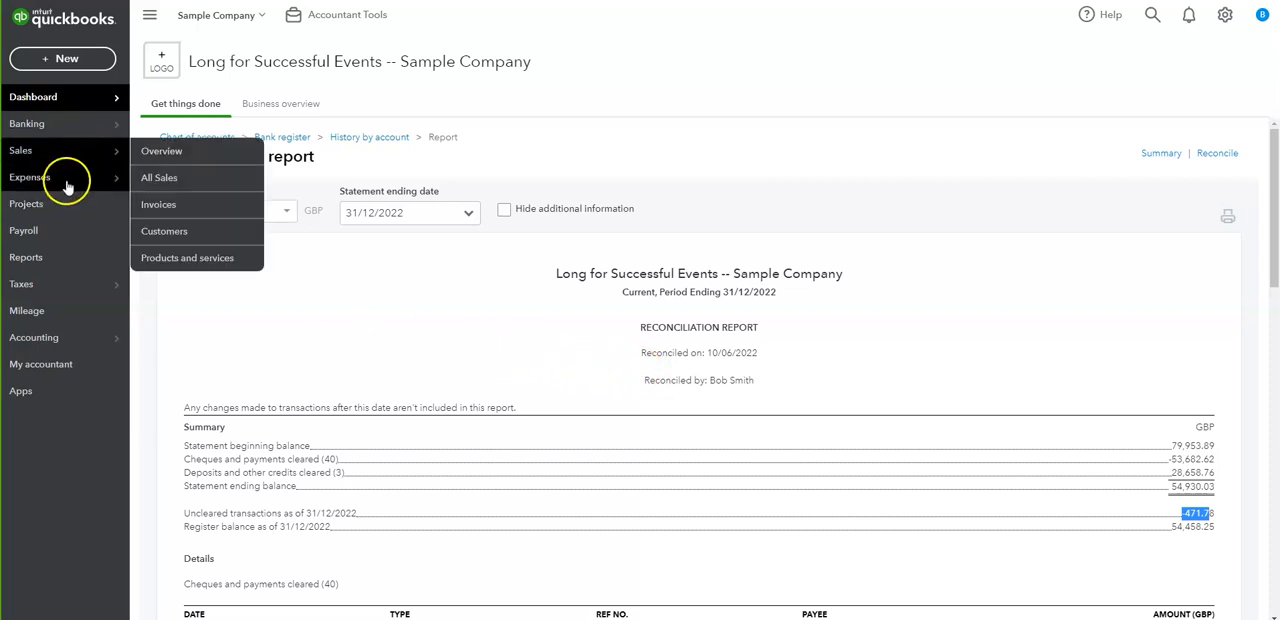
- Open the expense transactions and start a payment for the £1,500.00 bill dated 31/05/2022
{"action": "mouse_move", "coordinate": [68, 185]}
{"action": "left_click", "coordinate": [152, 180]}
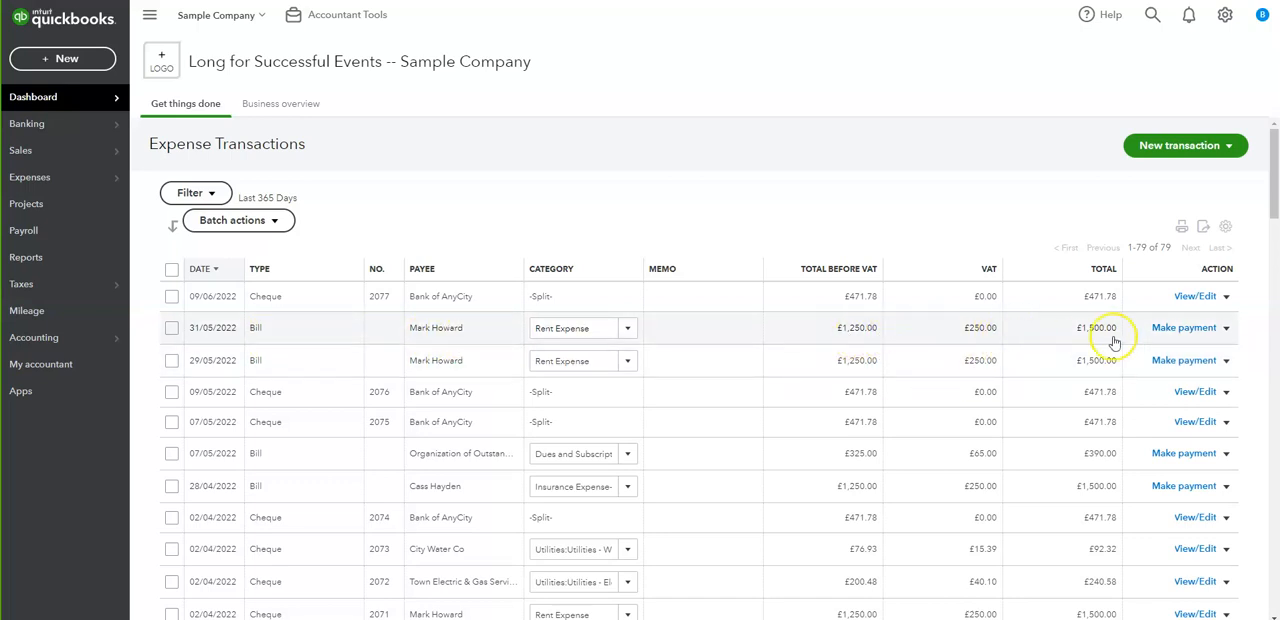
{"action": "left_click", "coordinate": [1175, 330]}
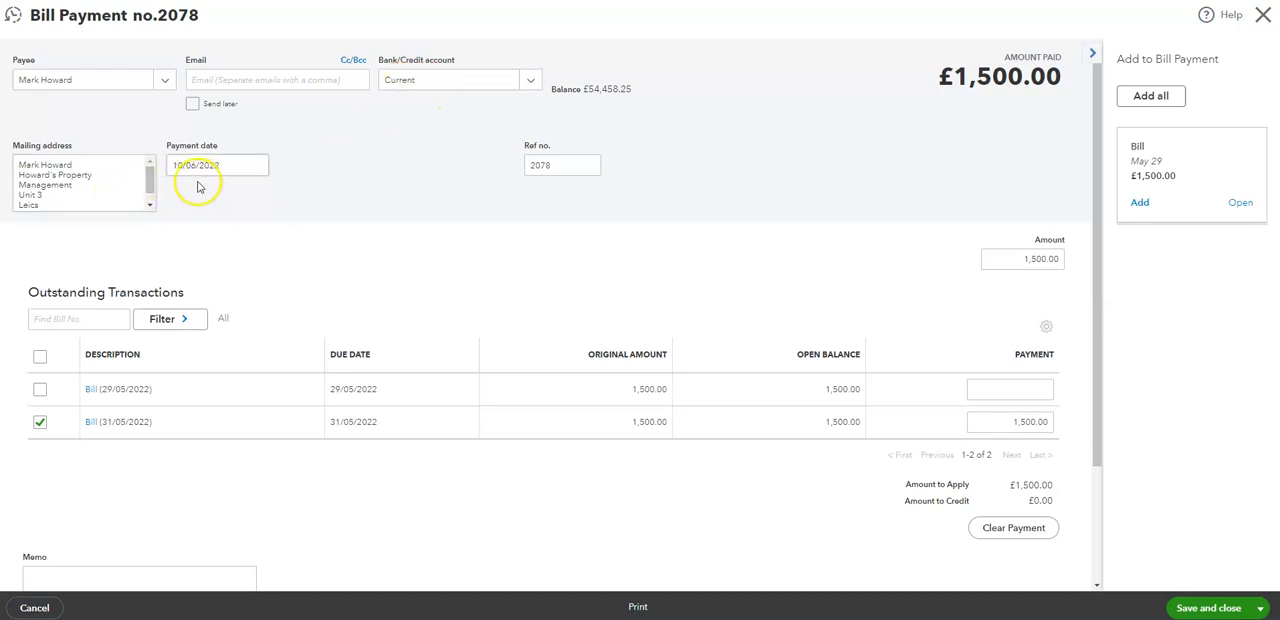
- Check the Current account balance and the amount to apply on the bill payment
{"action": "left_click", "coordinate": [601, 90]}
{"action": "double_click", "coordinate": [601, 90]}
{"action": "left_click", "coordinate": [590, 116]}
{"action": "left_click", "coordinate": [592, 93]}
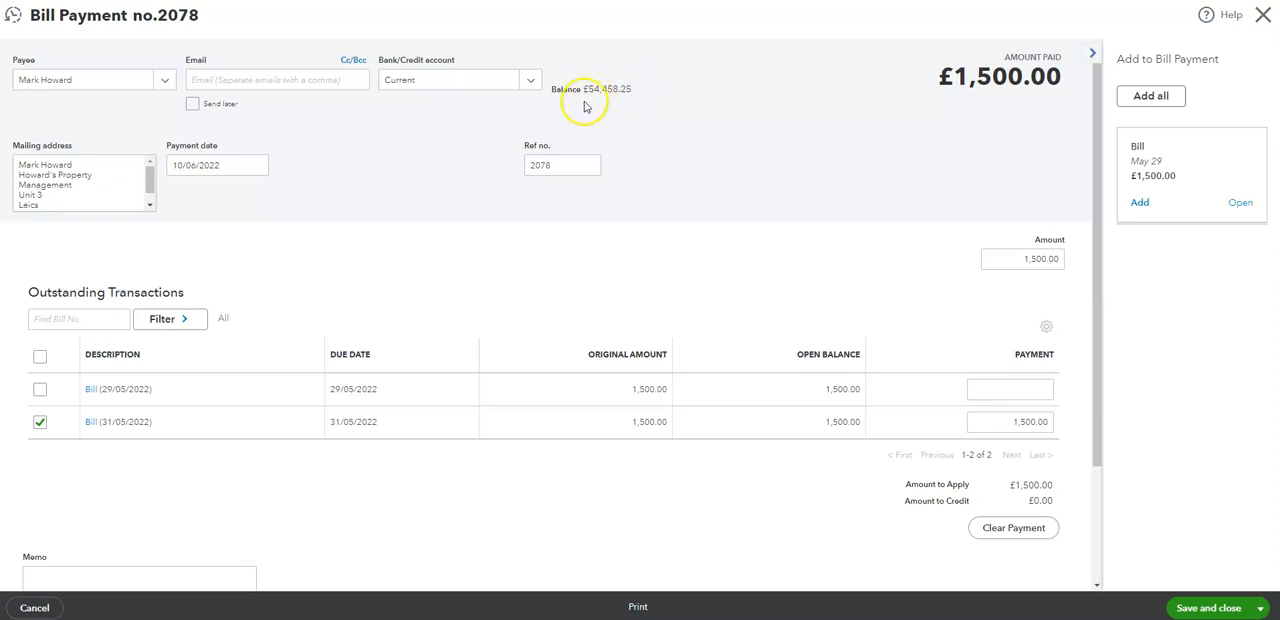
{"action": "left_click_drag", "start_coordinate": [589, 92], "coordinate": [625, 91]}
{"action": "left_click", "coordinate": [612, 110]}
{"action": "left_click", "coordinate": [1020, 470]}
{"action": "left_click_drag", "start_coordinate": [1011, 487], "coordinate": [1053, 485]}
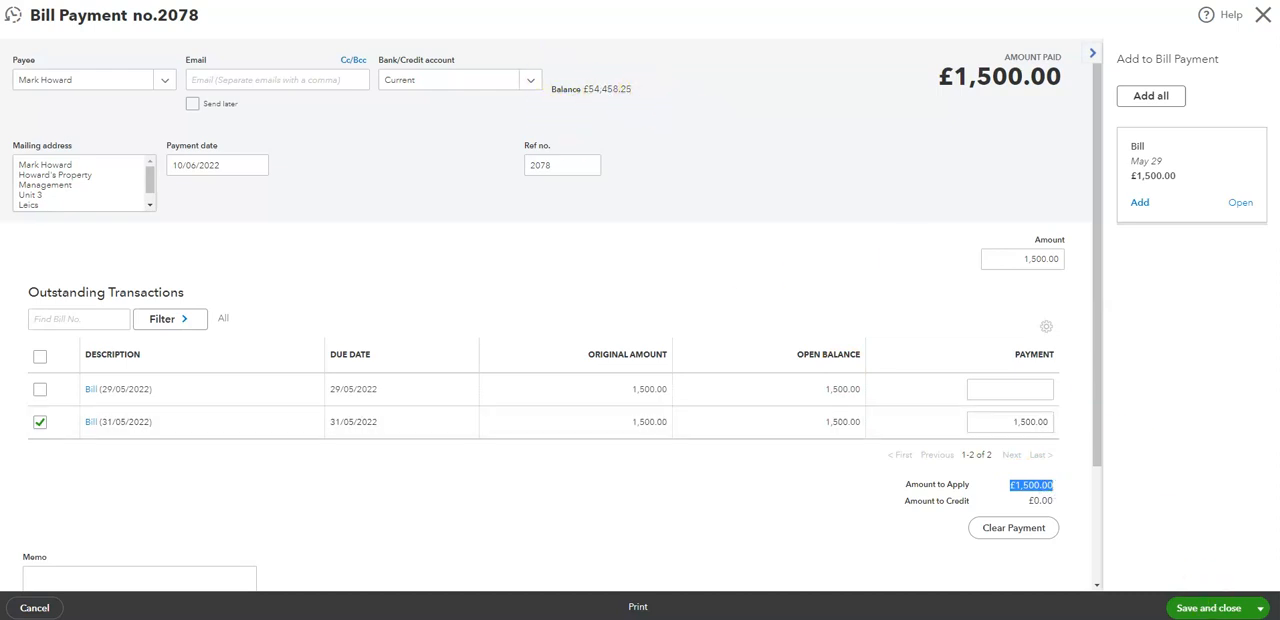
- Save the £1,500.00 bill payment, check the Current account balance on the new blank payment form, and close it
{"action": "left_click", "coordinate": [1258, 608]}
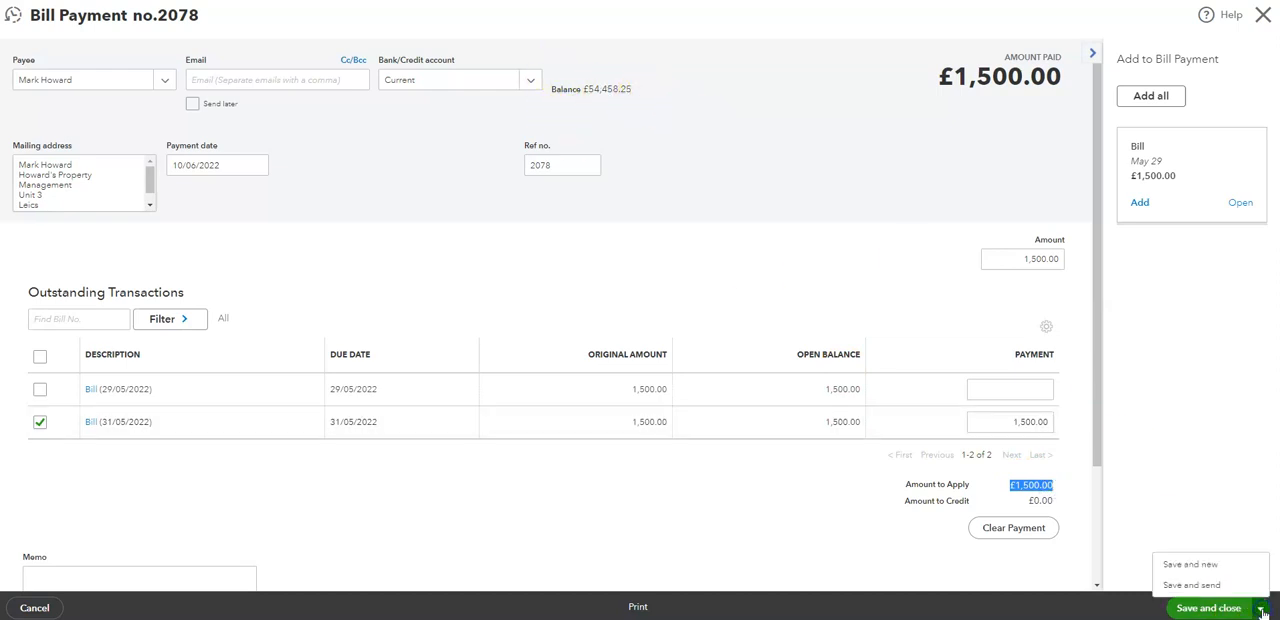
{"action": "left_click", "coordinate": [1192, 565]}
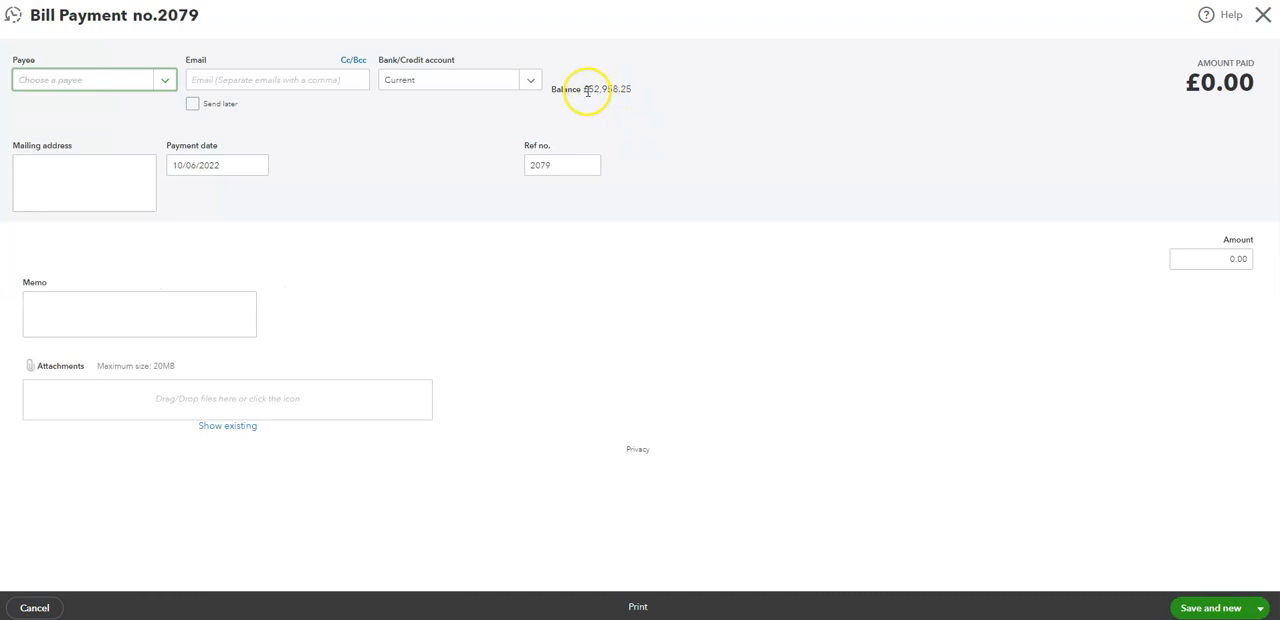
{"action": "left_click_drag", "start_coordinate": [583, 90], "coordinate": [631, 91]}
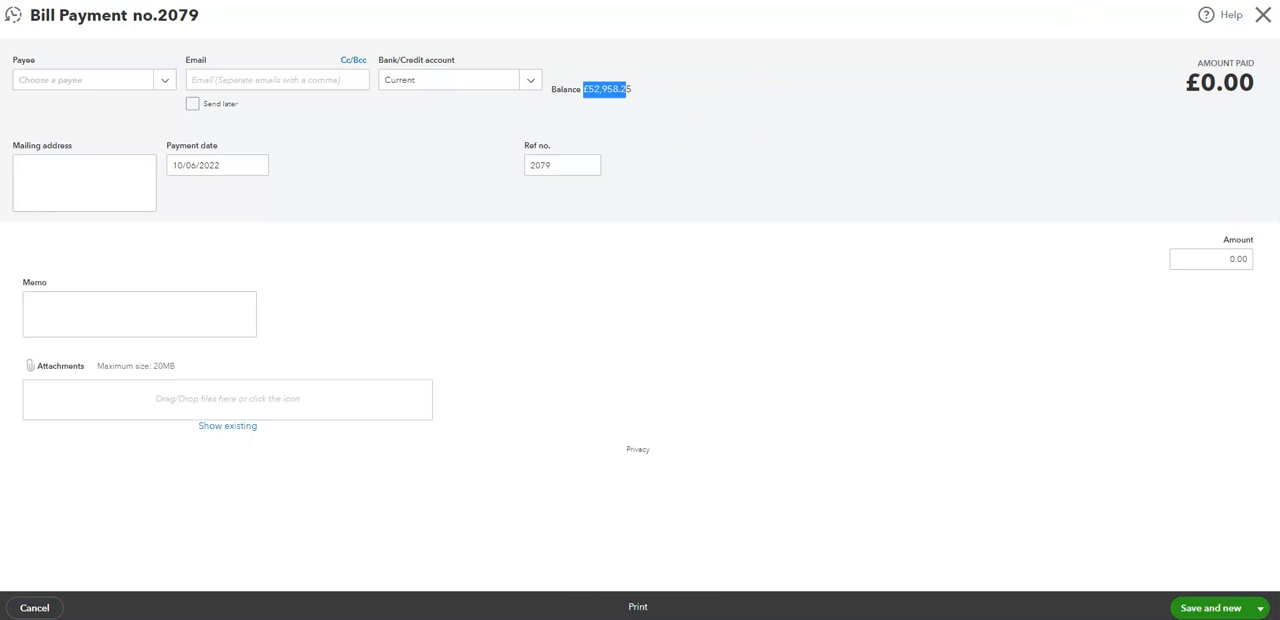
{"action": "left_click", "coordinate": [1262, 15]}
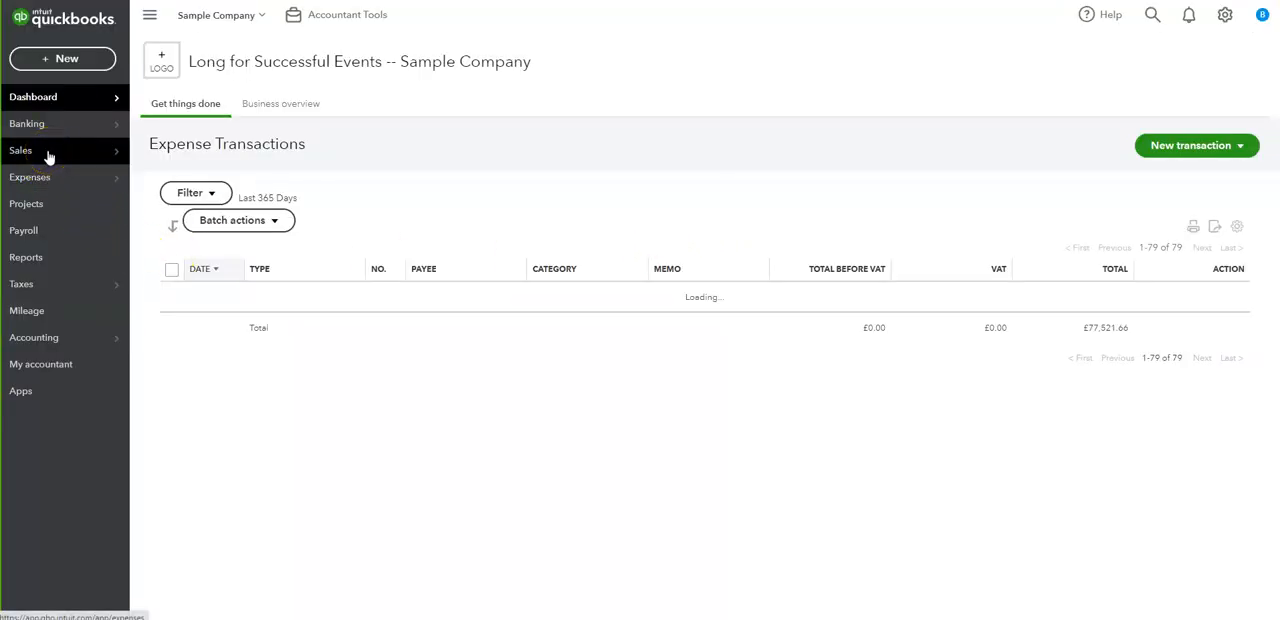
- Open the sales invoices and start receiving payment for the overdue £960.00 invoice dated 05/01/2022
{"action": "left_click", "coordinate": [48, 153]}
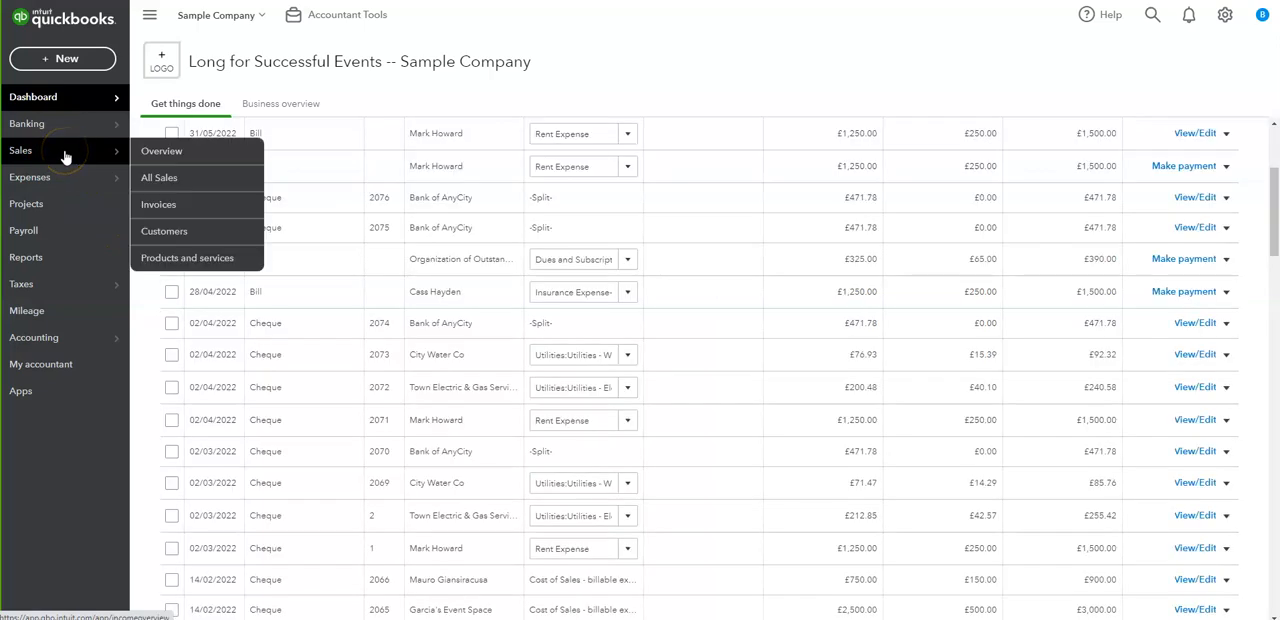
{"action": "left_click", "coordinate": [147, 208]}
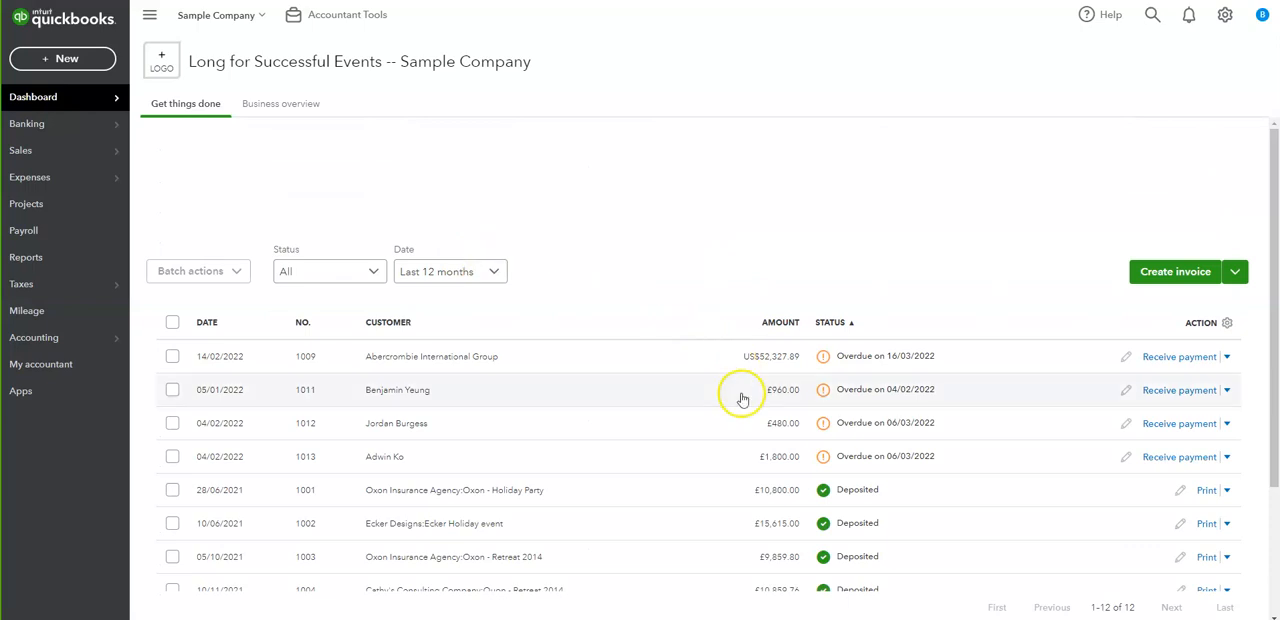
{"action": "scroll", "coordinate": [488, 423], "scroll_direction": "down", "scroll_amount": 1}
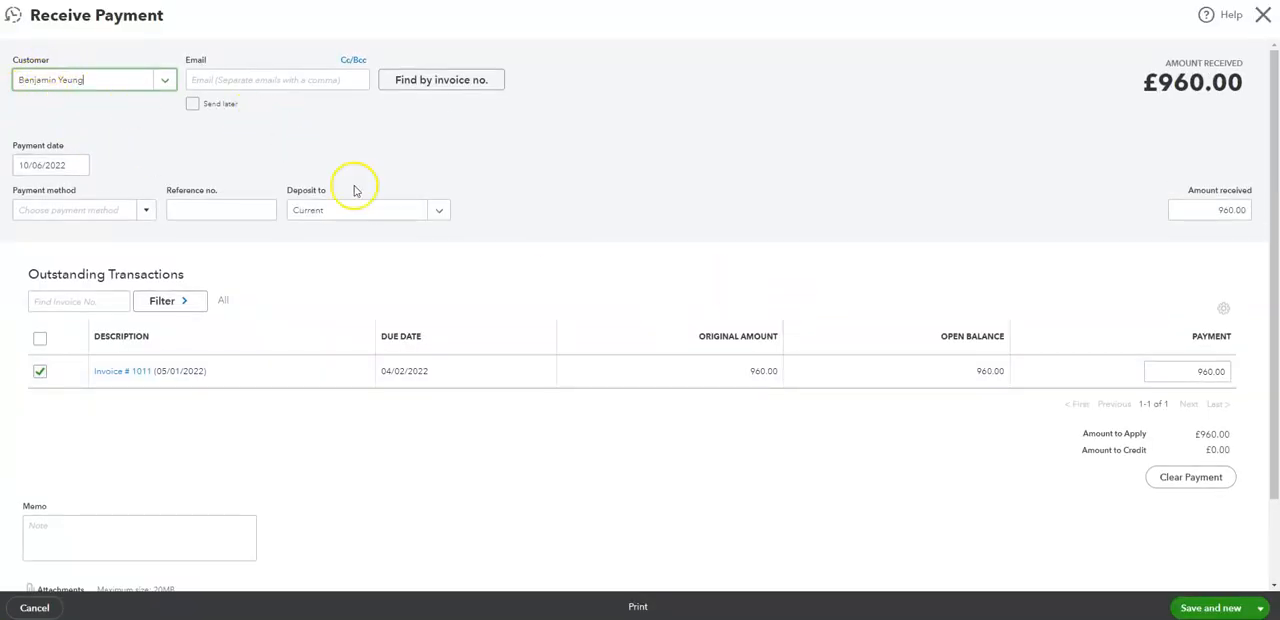
- Check the deposit account, original amount and open balance of the invoice on the payment form
{"action": "left_click_drag", "start_coordinate": [329, 190], "coordinate": [293, 190]}
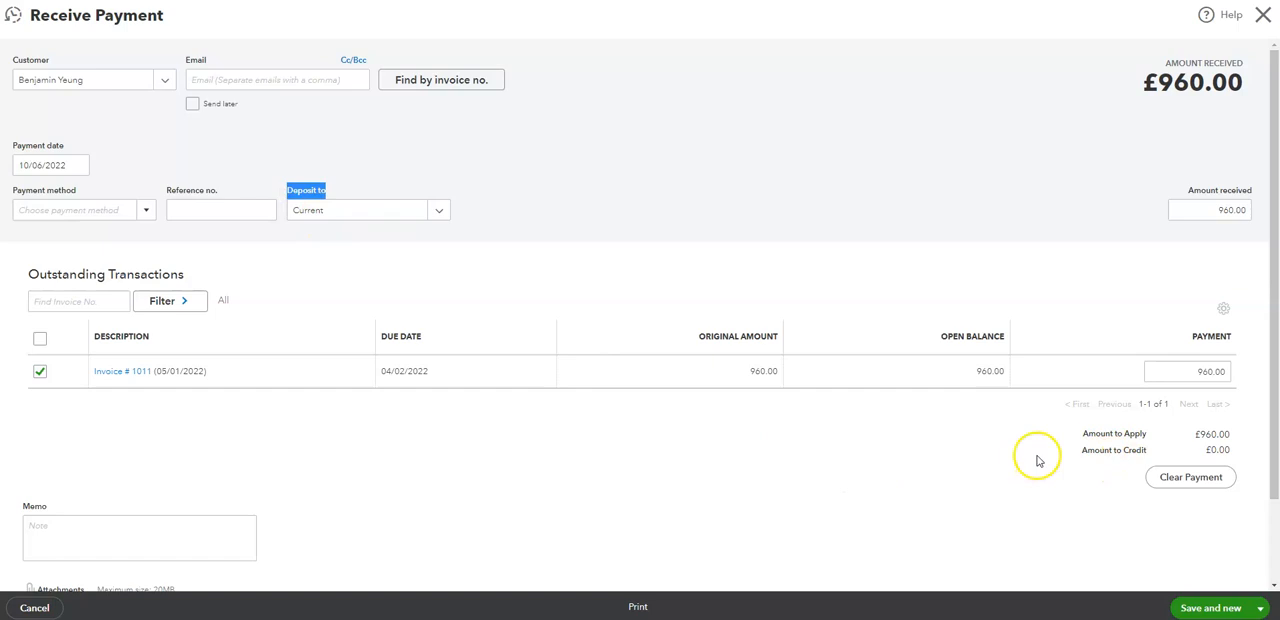
{"action": "left_click", "coordinate": [578, 126]}
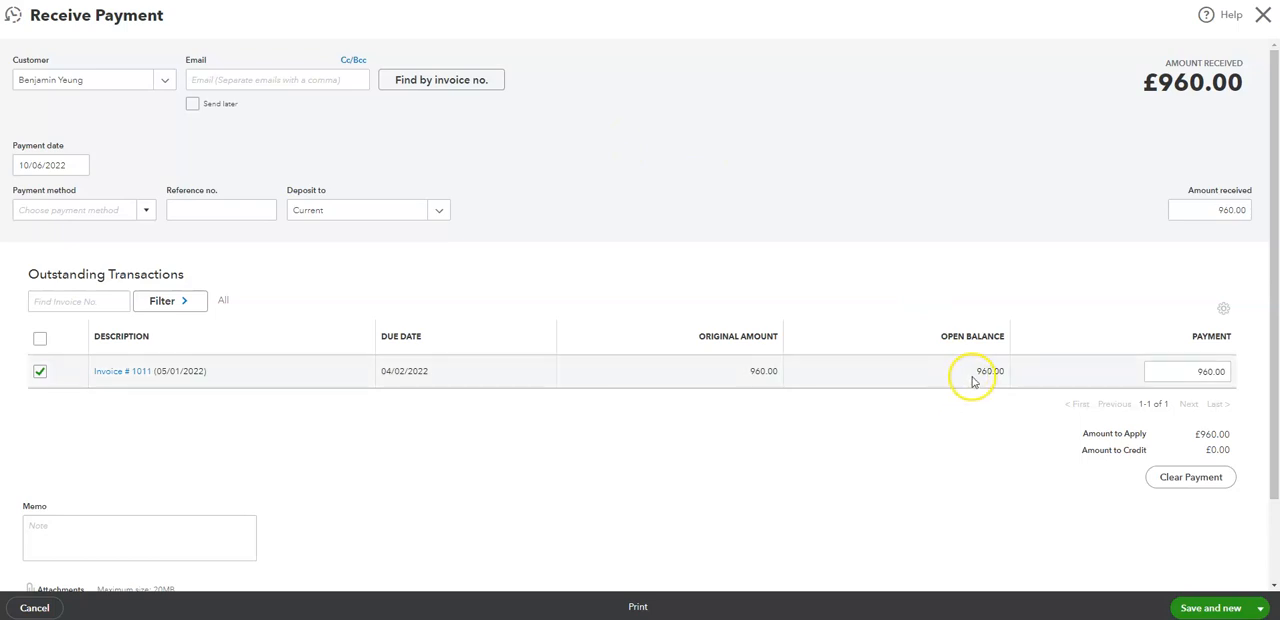
{"action": "left_click", "coordinate": [727, 371]}
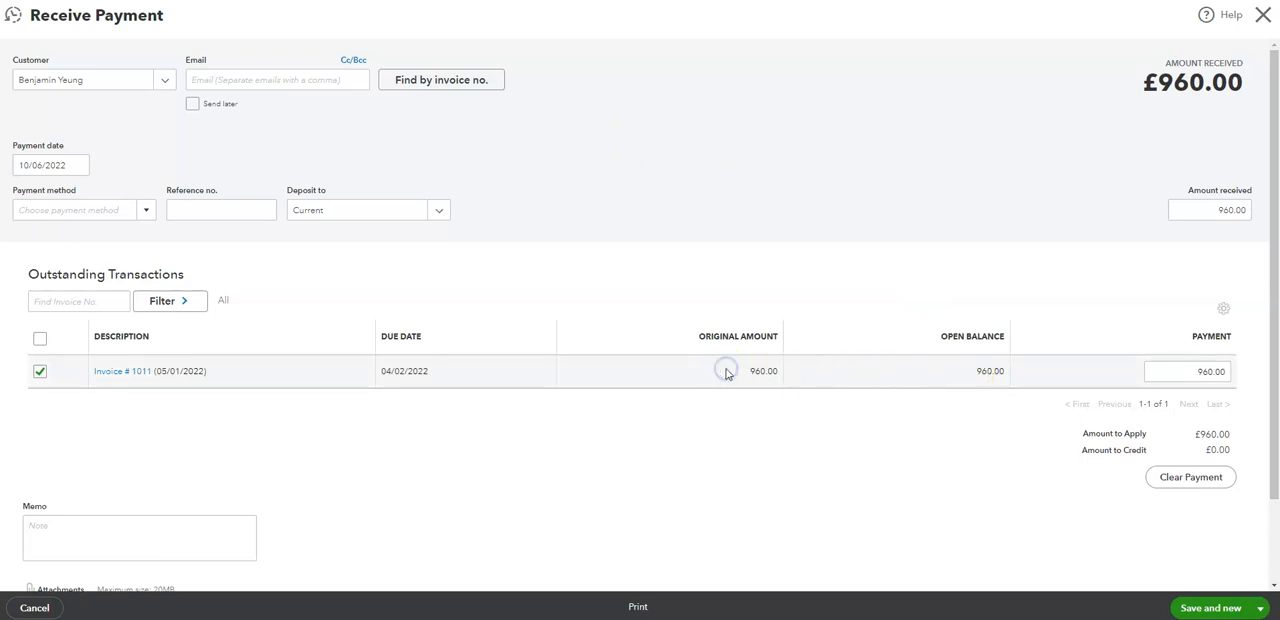
{"action": "left_click", "coordinate": [750, 372]}
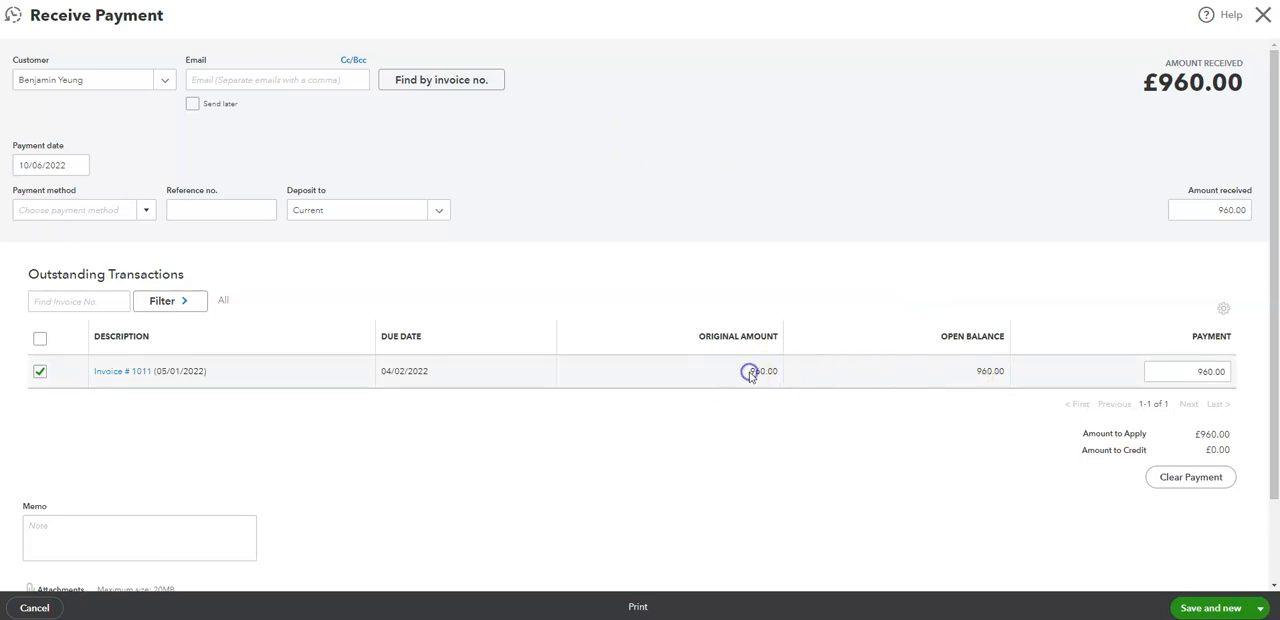
- Try a different payment amount on the outstanding invoice, then deselect and reselect the invoice
{"action": "left_click", "coordinate": [1228, 371]}
{"action": "type", "text": "5000"}
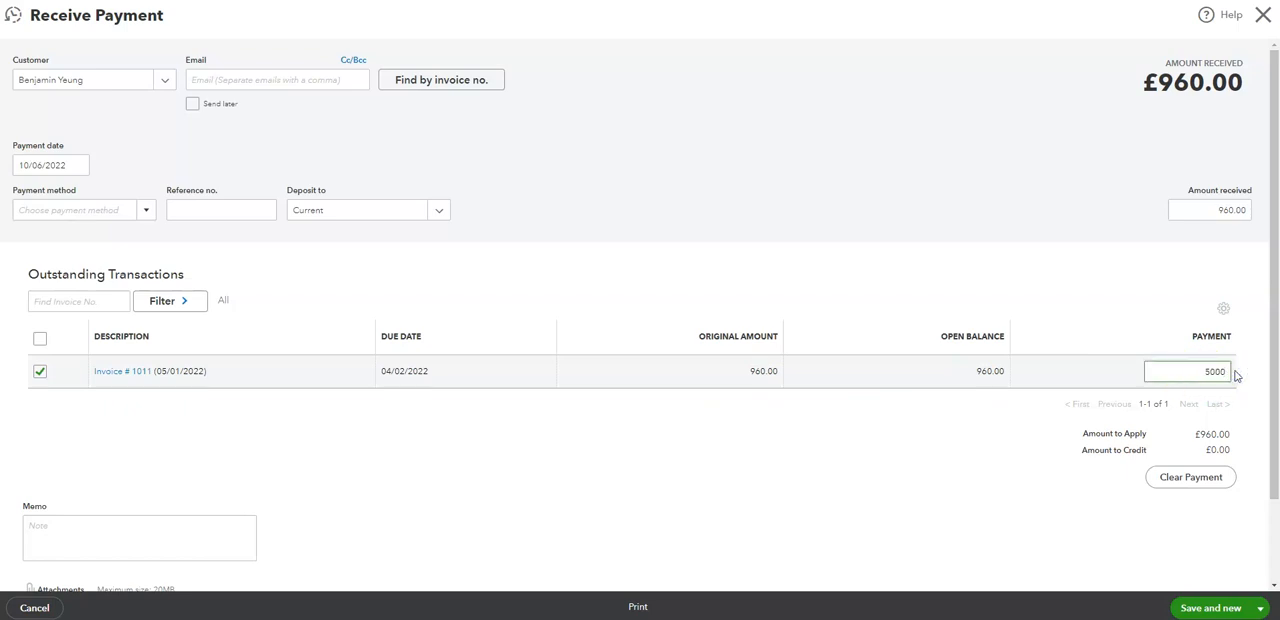
{"action": "left_click", "coordinate": [920, 532]}
{"action": "left_click", "coordinate": [900, 498]}
{"action": "left_click", "coordinate": [506, 371]}
{"action": "left_click", "coordinate": [40, 371]}
{"action": "left_click", "coordinate": [410, 371]}
{"action": "left_click", "coordinate": [763, 372]}
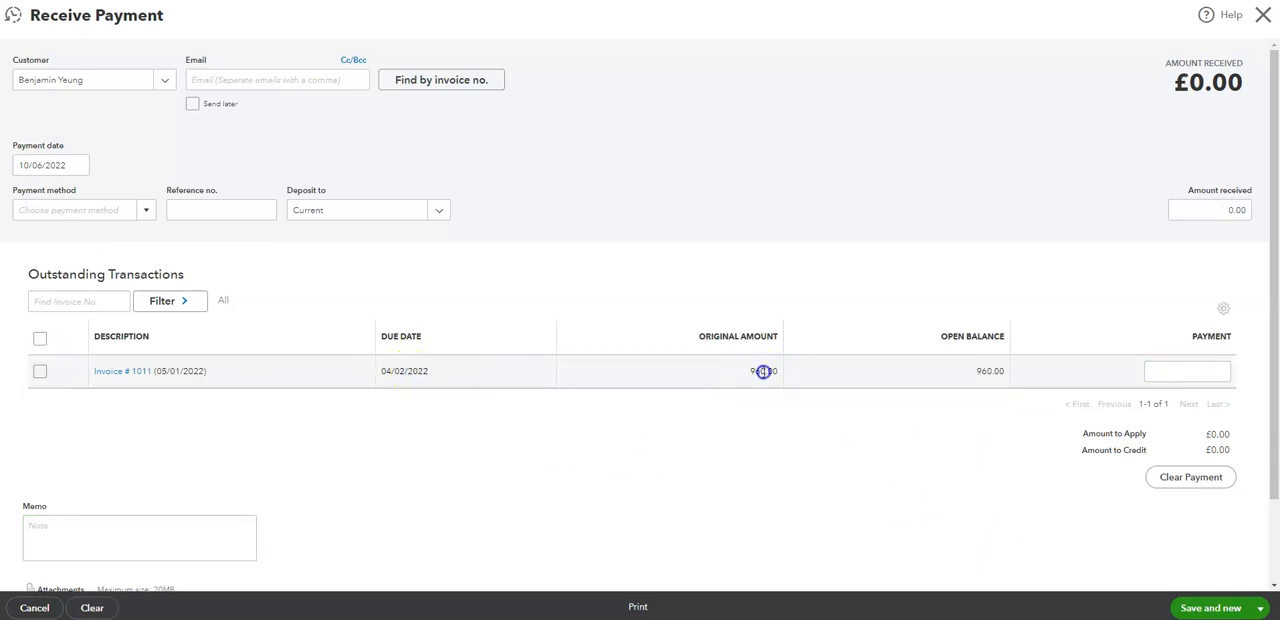
{"action": "left_click", "coordinate": [40, 373]}
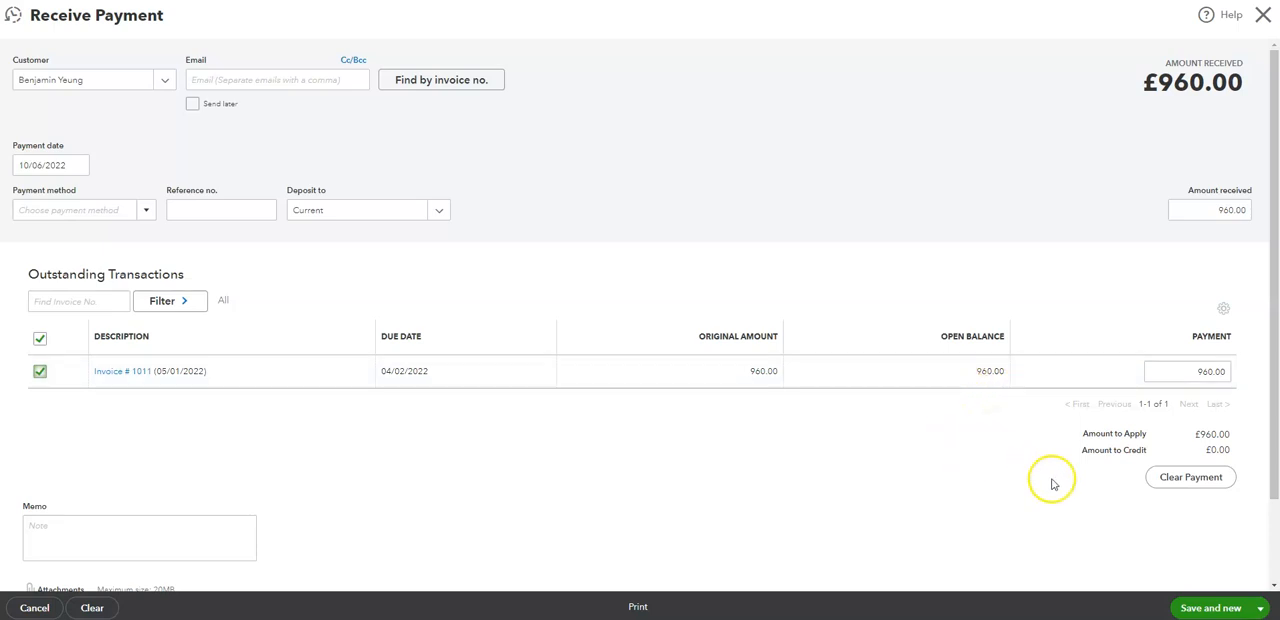
- Save the £960.00 invoice payment into the Current account and close the payment form
{"action": "left_click", "coordinate": [1261, 609]}
{"action": "left_click", "coordinate": [1191, 565]}
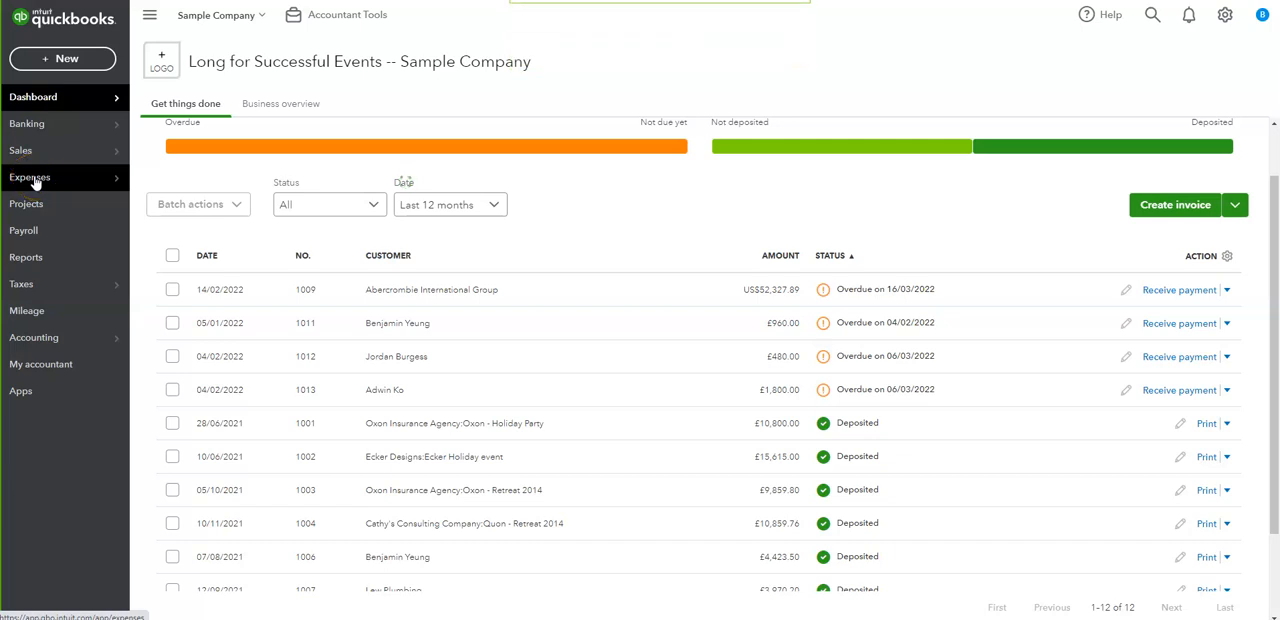
{"action": "left_click", "coordinate": [40, 179]}
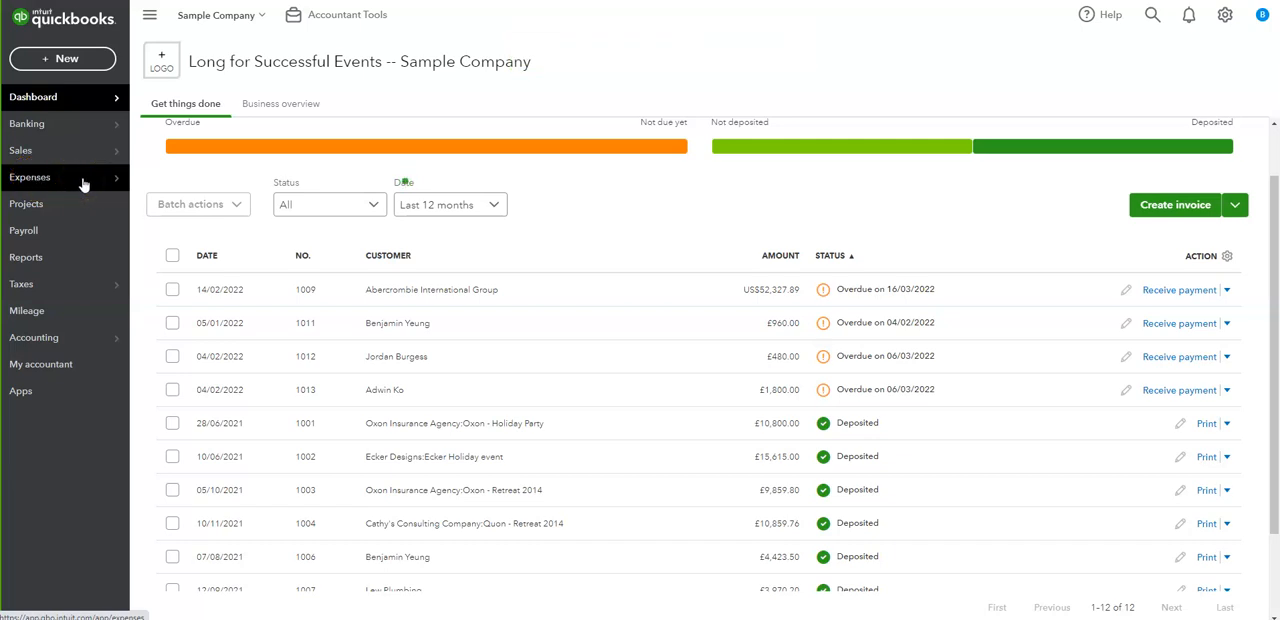
{"action": "left_click", "coordinate": [86, 181]}
{"action": "mouse_move", "coordinate": [90, 183]}
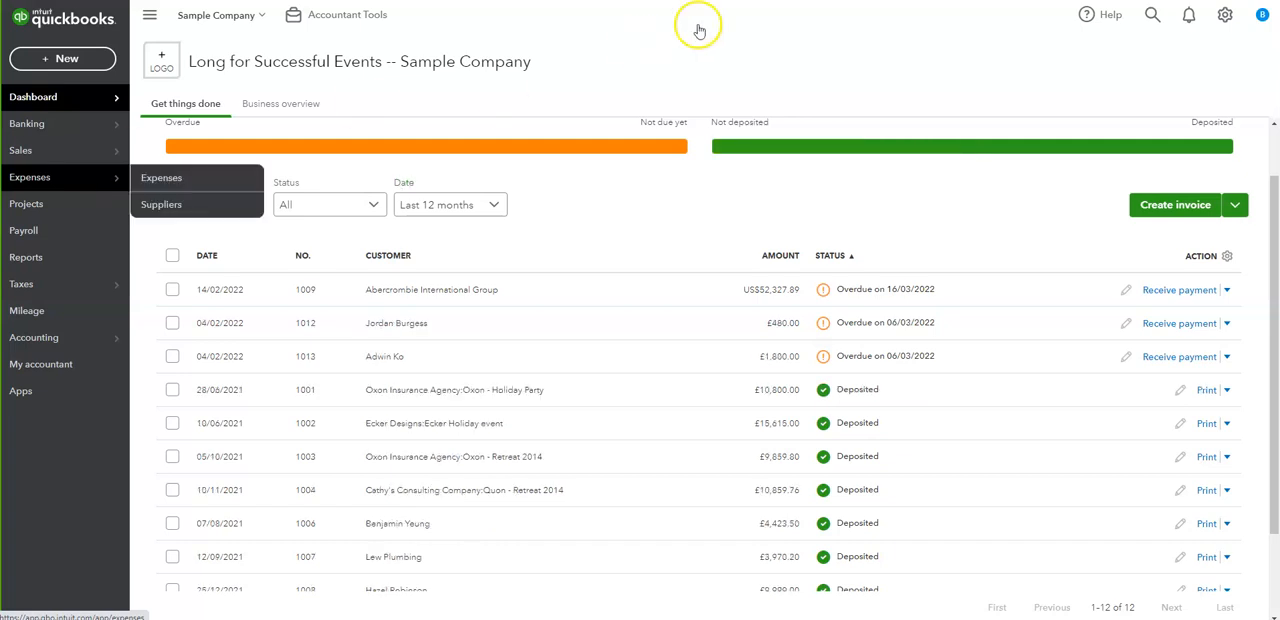
{"action": "left_click", "coordinate": [672, 190]}
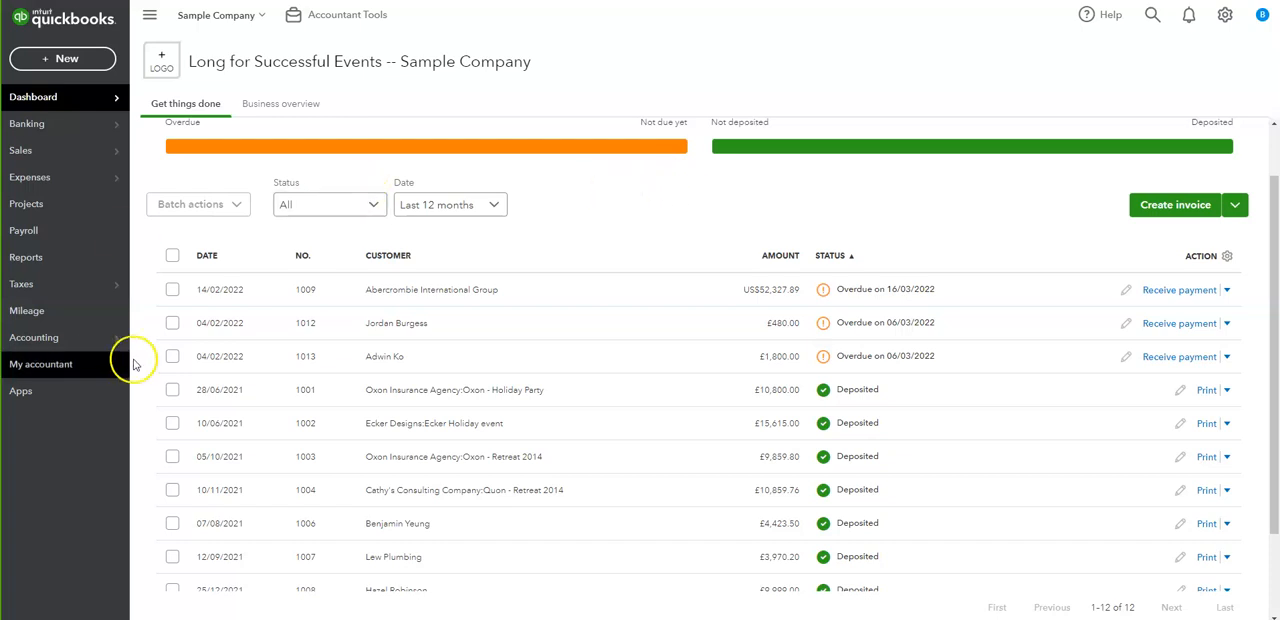
- Open the reconciliation setup for the Current account and its ending balance for entry
{"action": "mouse_move", "coordinate": [106, 349]}
{"action": "left_click", "coordinate": [172, 364]}
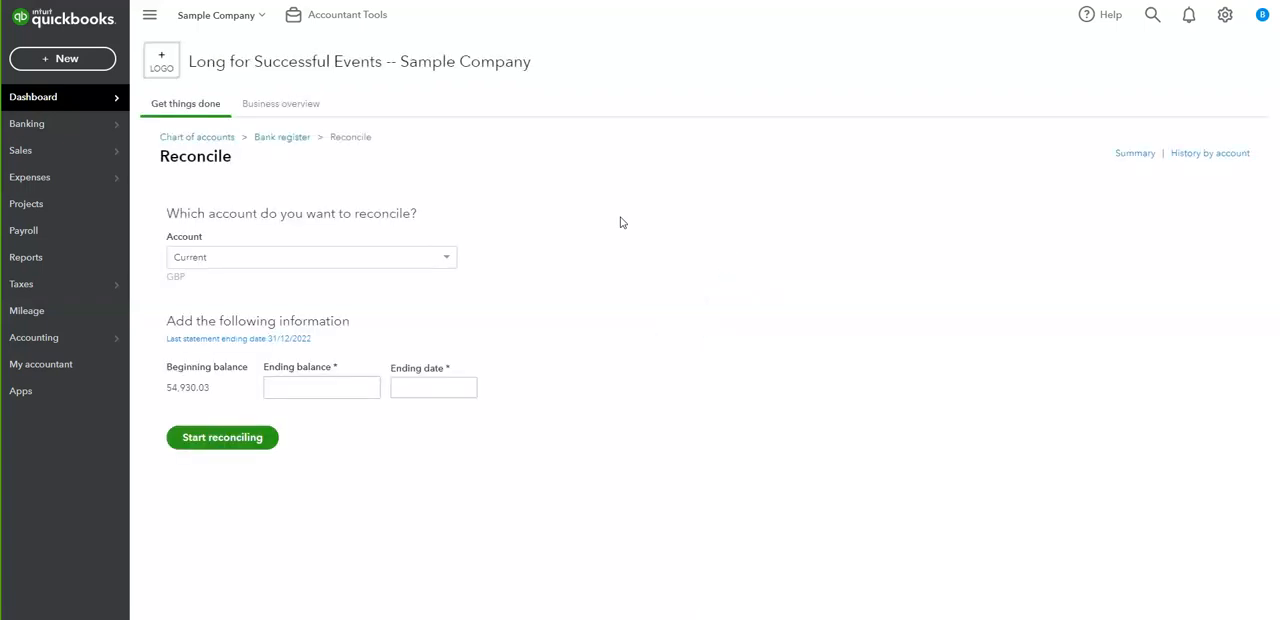
{"action": "left_click", "coordinate": [279, 390]}
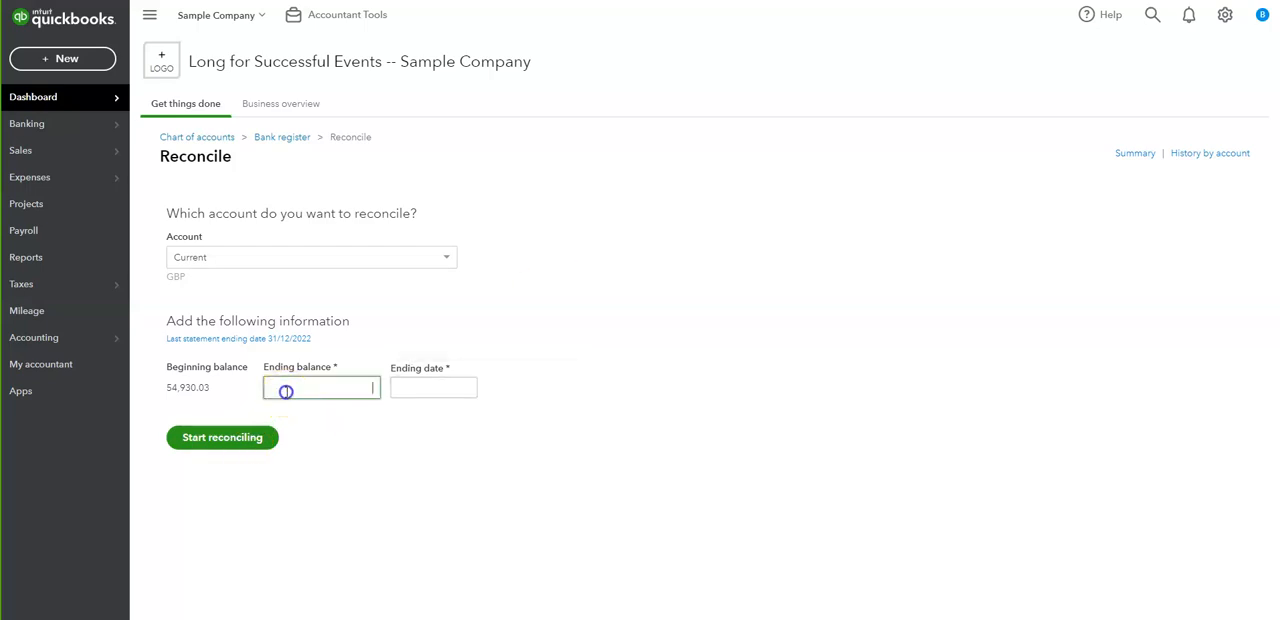